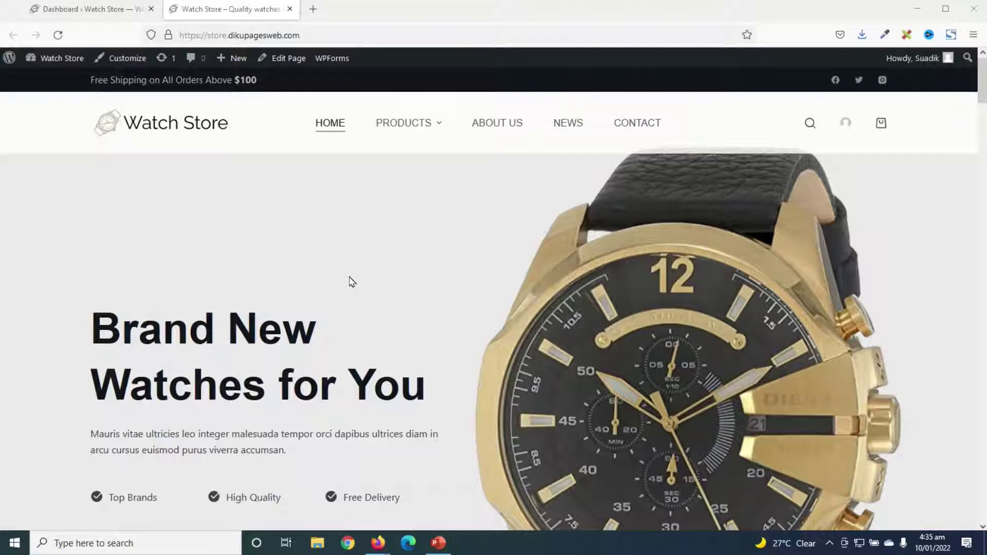
scroll(690, 203, down, 15)
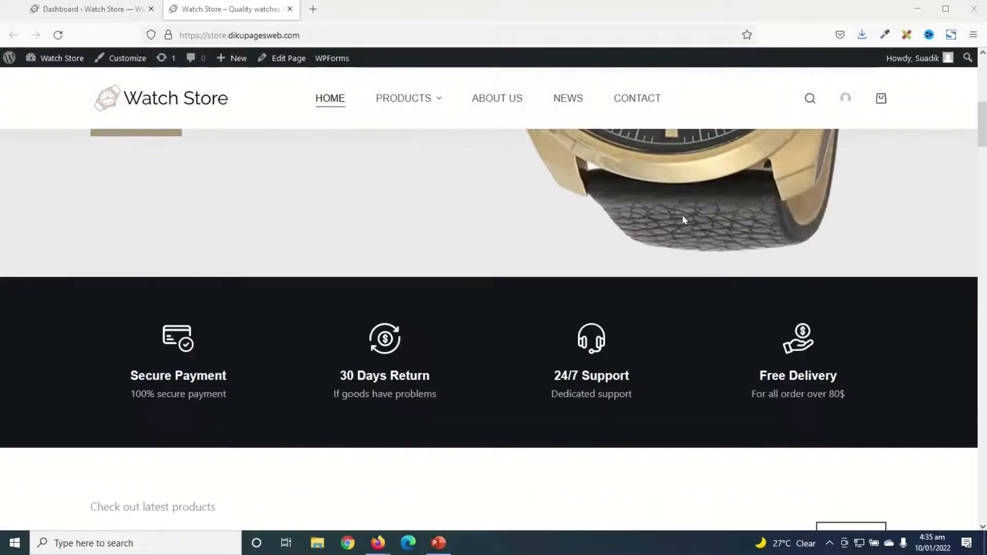
scroll(660, 223, down, 3)
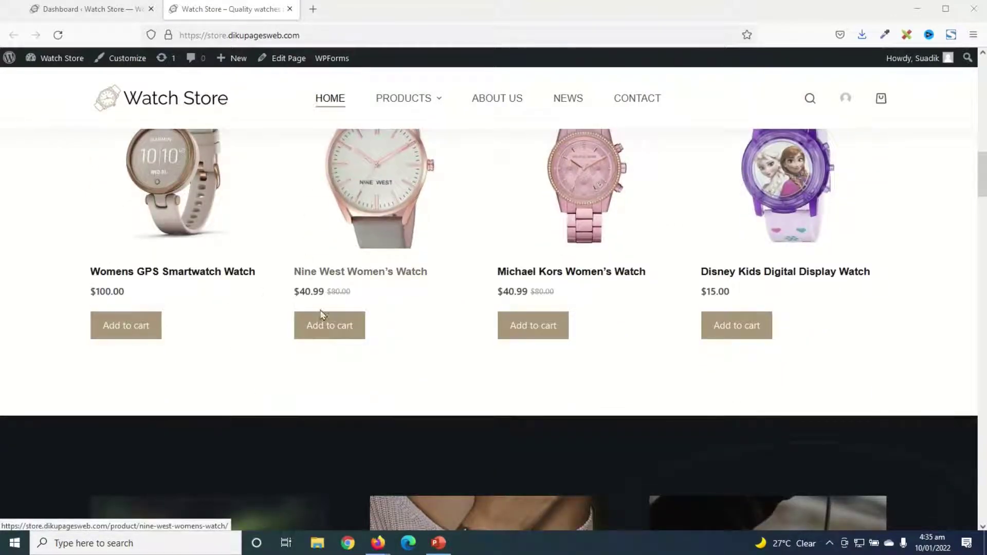
click(331, 325)
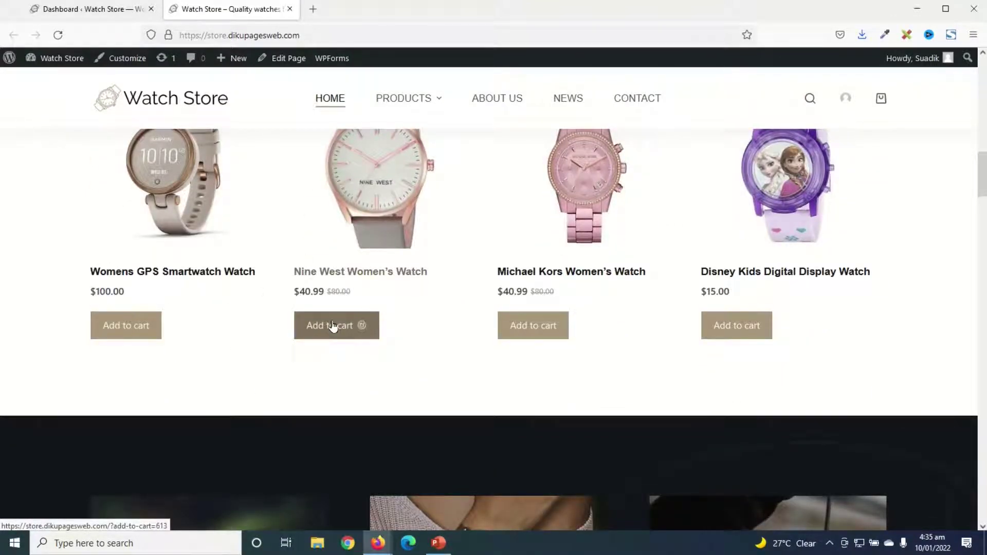
click(329, 334)
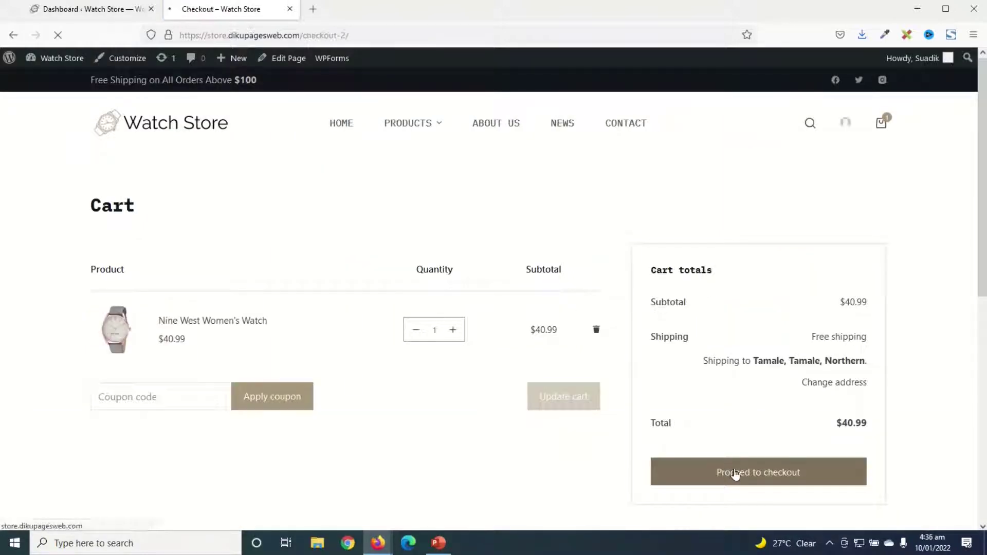
- Go to checkout for the $40.99 watch and inspect the no-payment-methods notice
click(735, 472)
scroll(729, 415, down, 4)
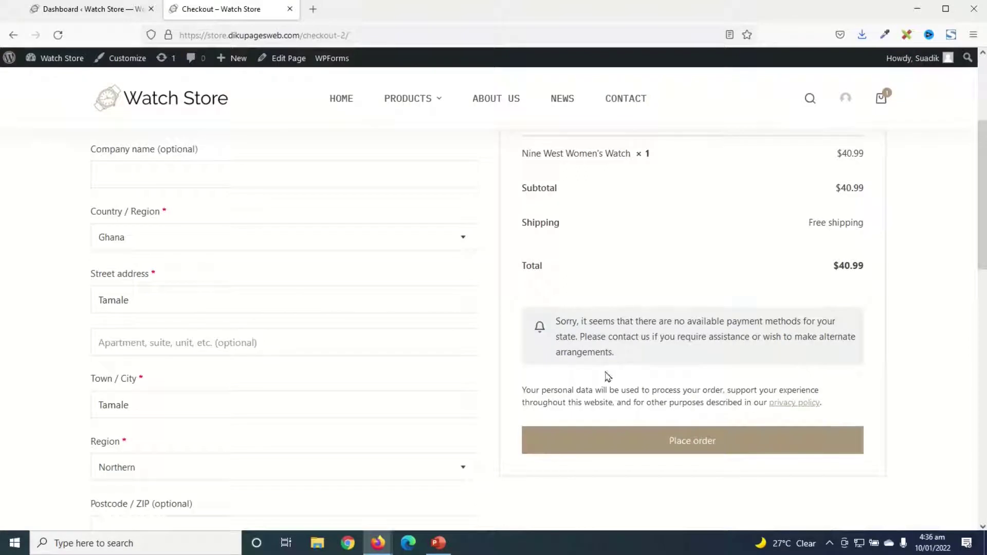
drag(556, 321, 863, 338)
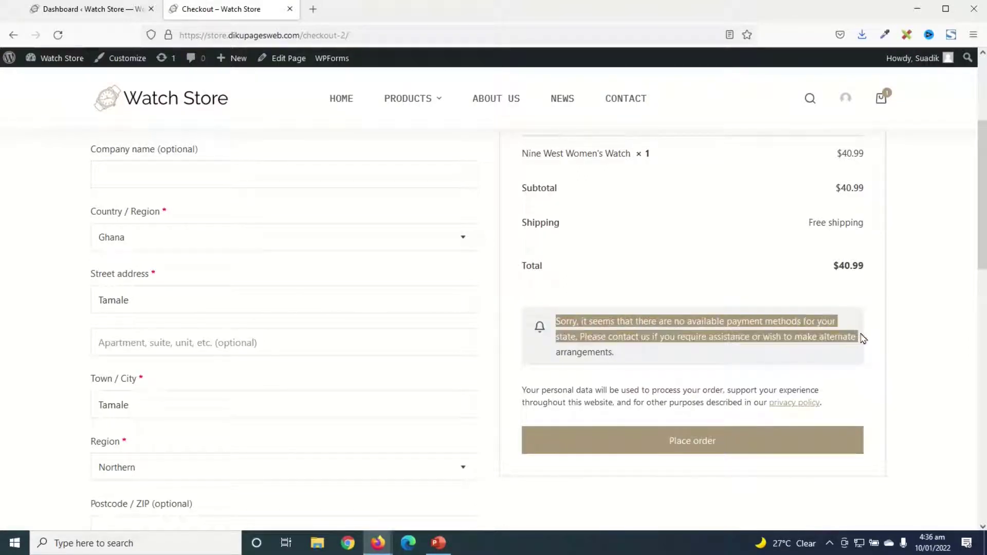
click(653, 376)
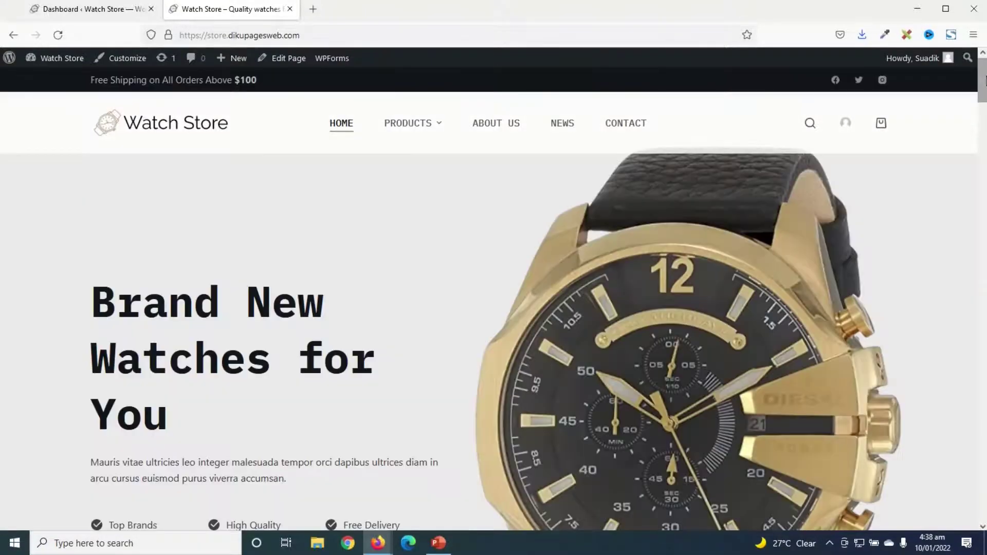
scroll(493, 308, down, 7)
scroll(493, 308, down, 10)
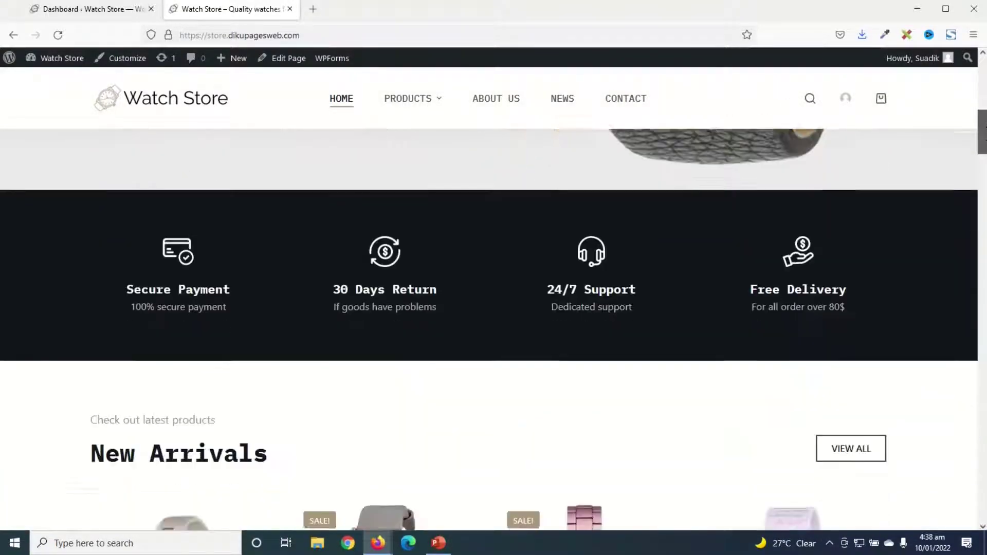
scroll(493, 308, down, 10)
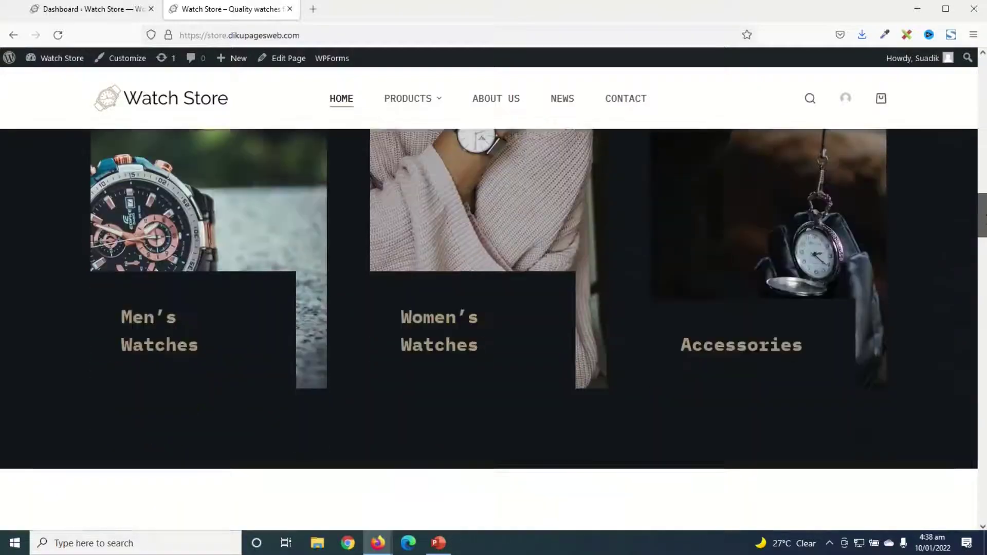
scroll(493, 309, down, 8)
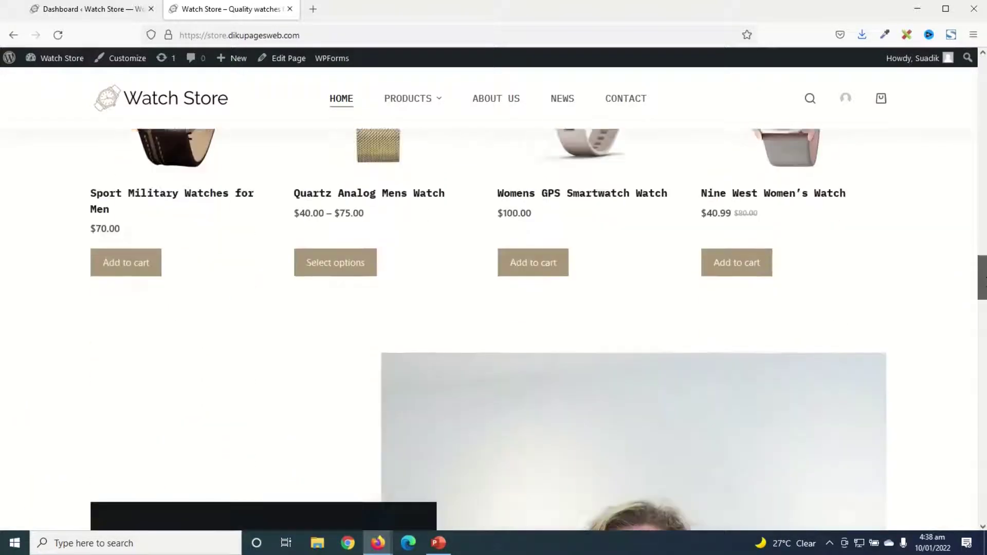
scroll(981, 181, up, 20)
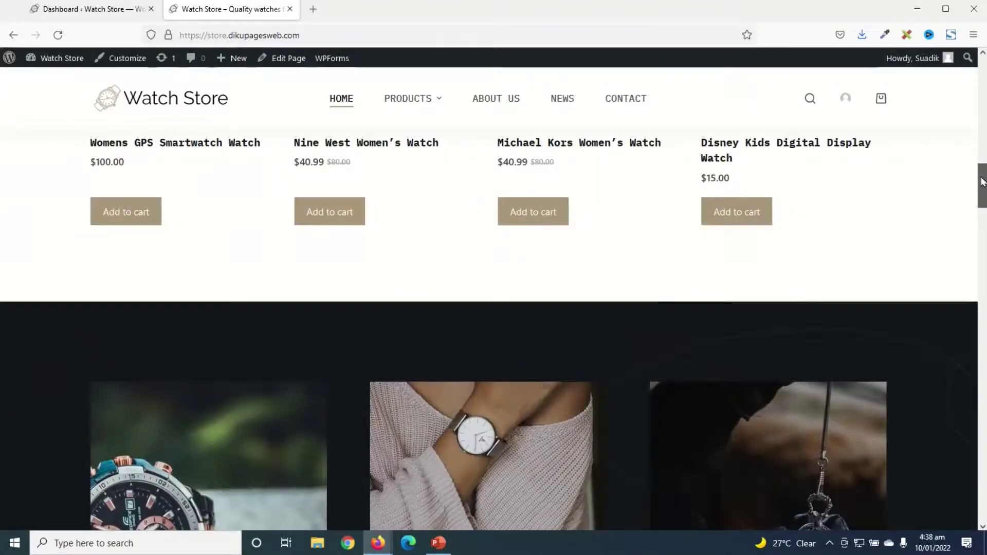
drag(982, 181, 959, 60)
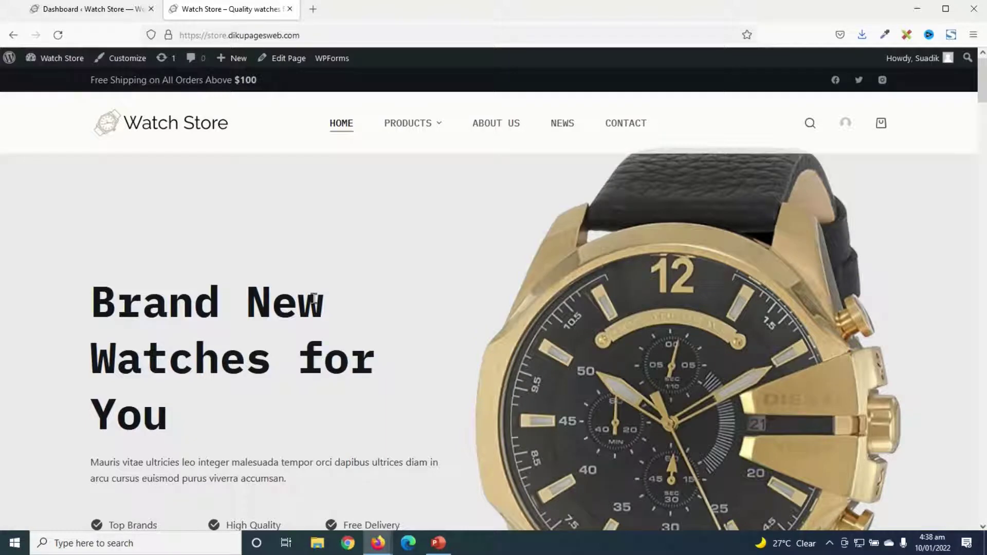
- Search for 'pay' under Plugins > Add New in the WordPress dashboard
click(80, 16)
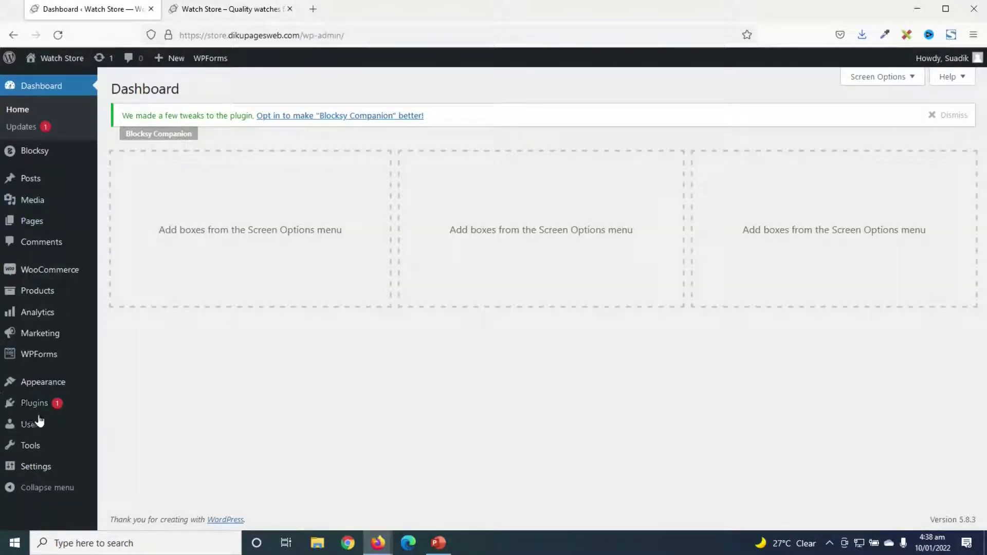
mouse_move(38, 413)
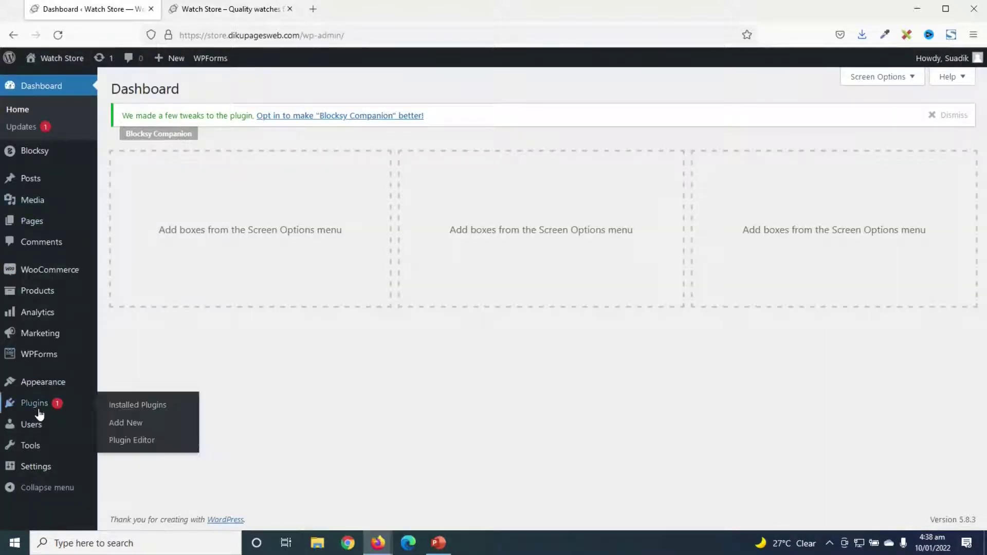
click(131, 422)
click(847, 162)
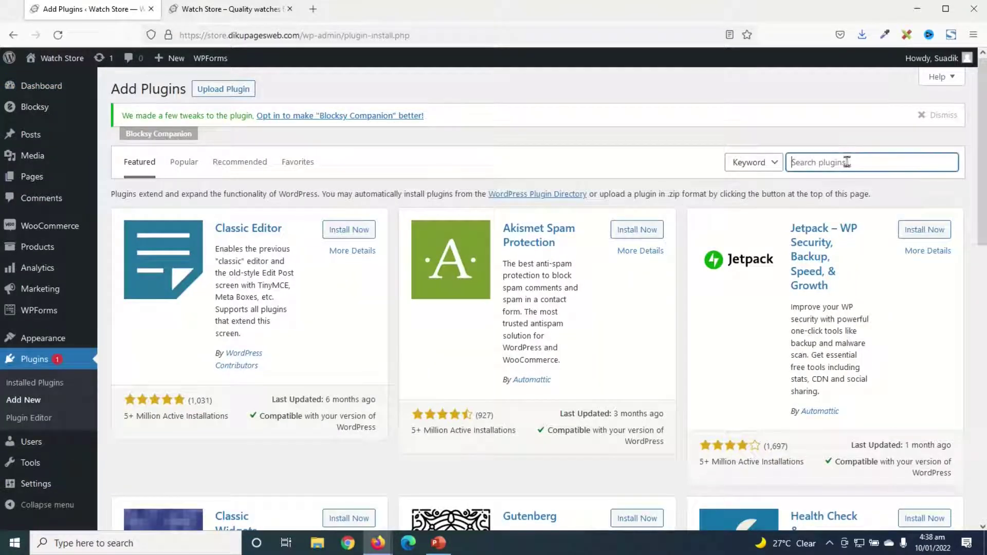
text(paypal)
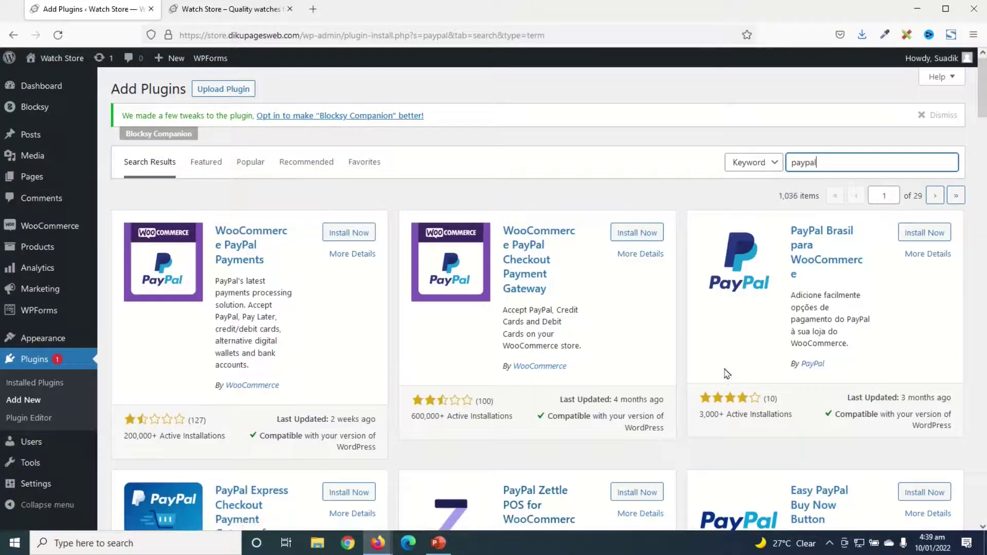
scroll(512, 366, down, 3)
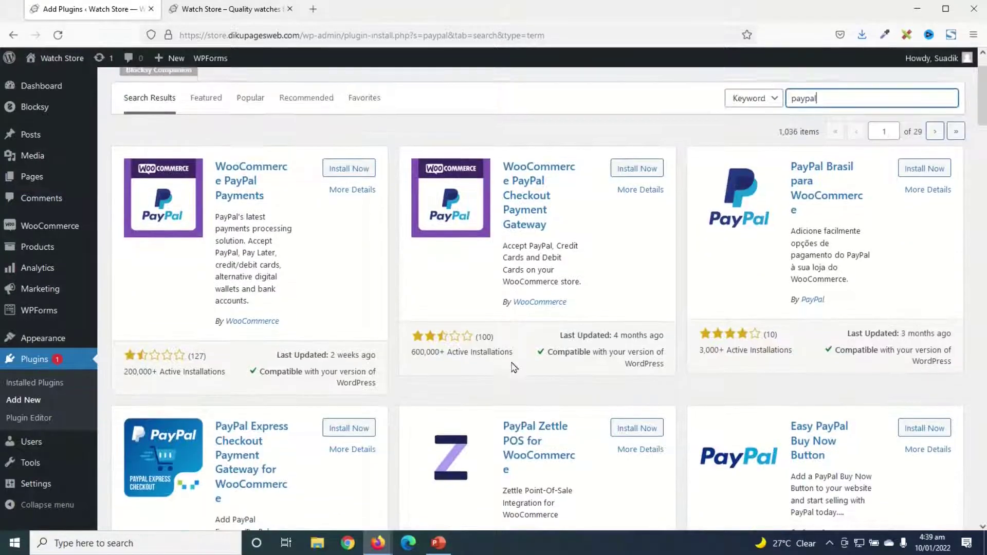
scroll(511, 366, down, 3)
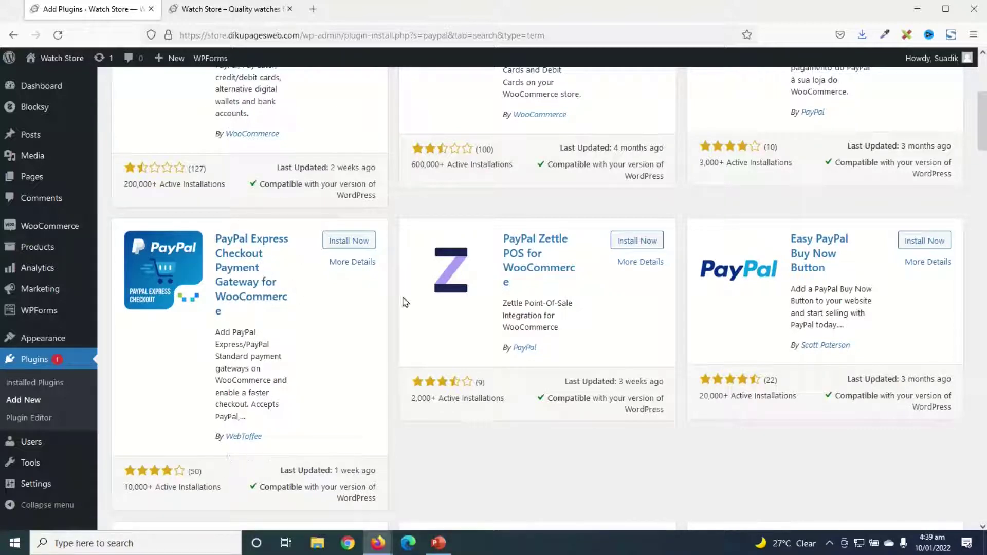
- Install and activate the PayPal Express Checkout Payment Gateway for WooCommerce plugin
click(354, 243)
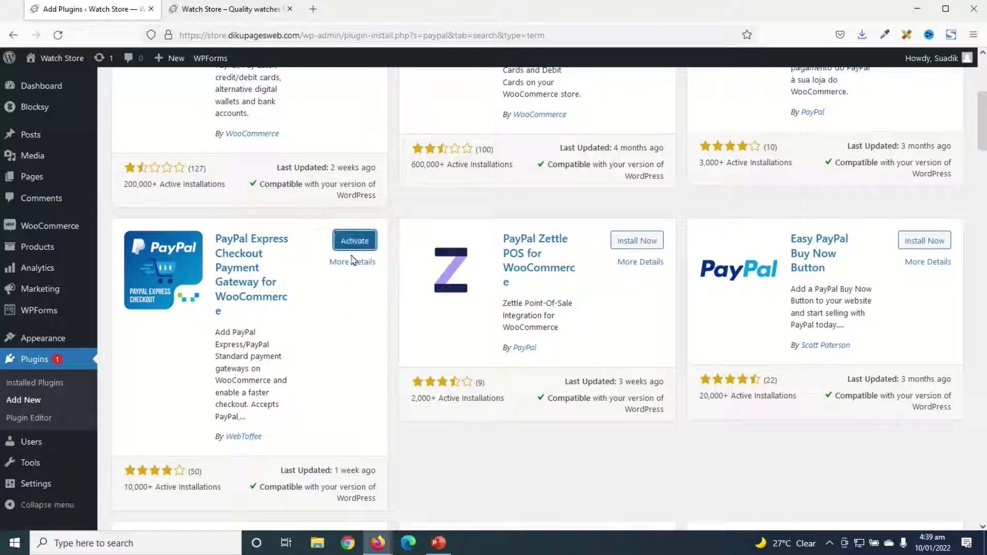
click(351, 250)
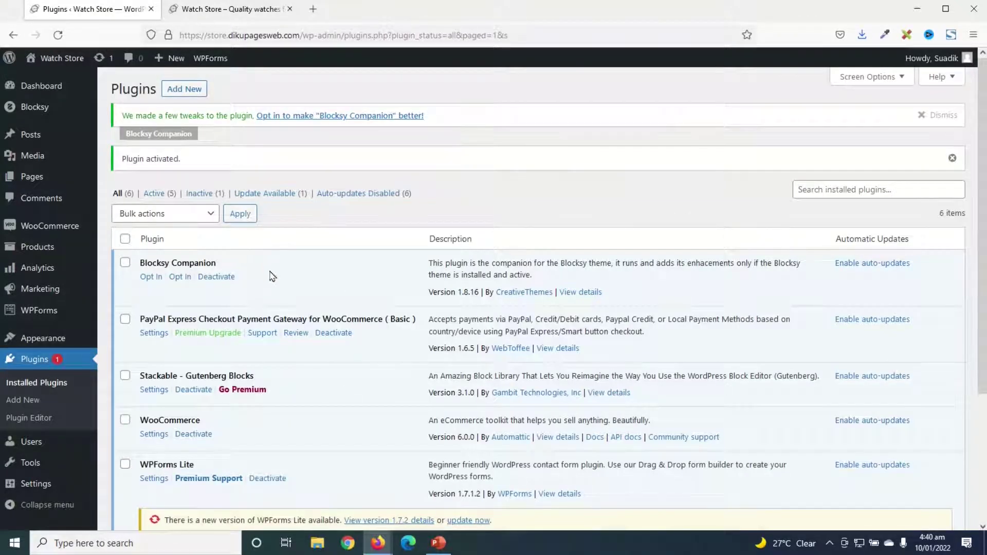
mouse_move(55, 227)
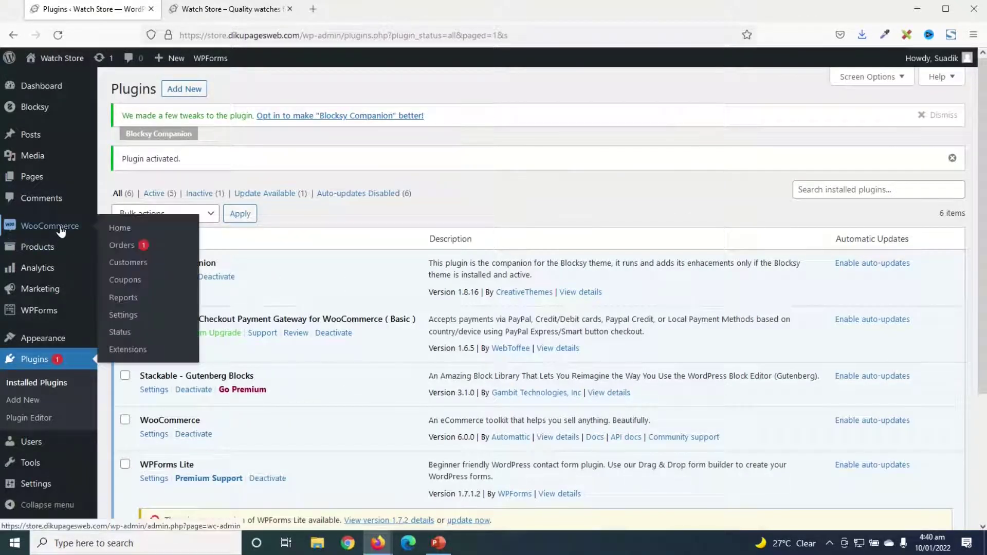
- In WooCommerce payment settings, enable PayPal Express with the Express checkout button type
click(124, 315)
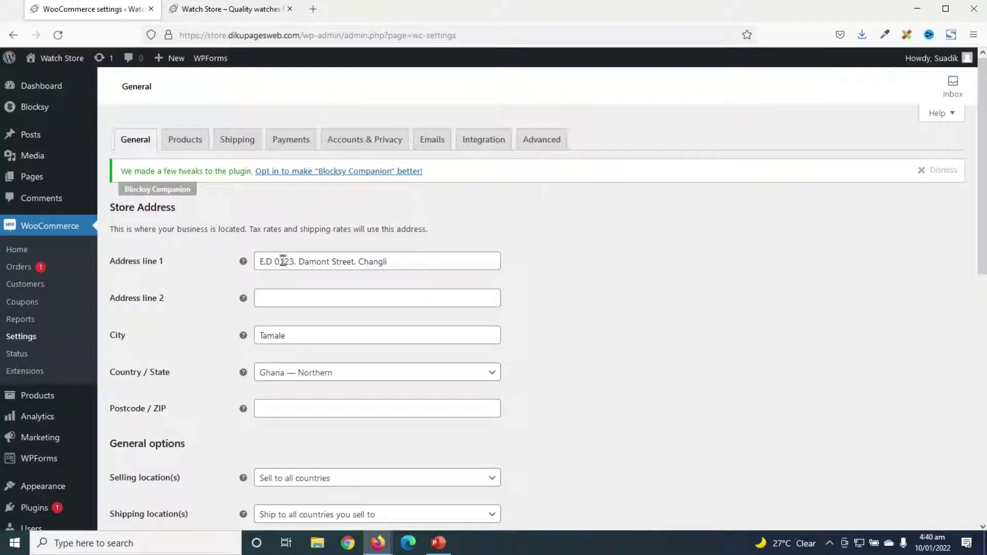
click(291, 140)
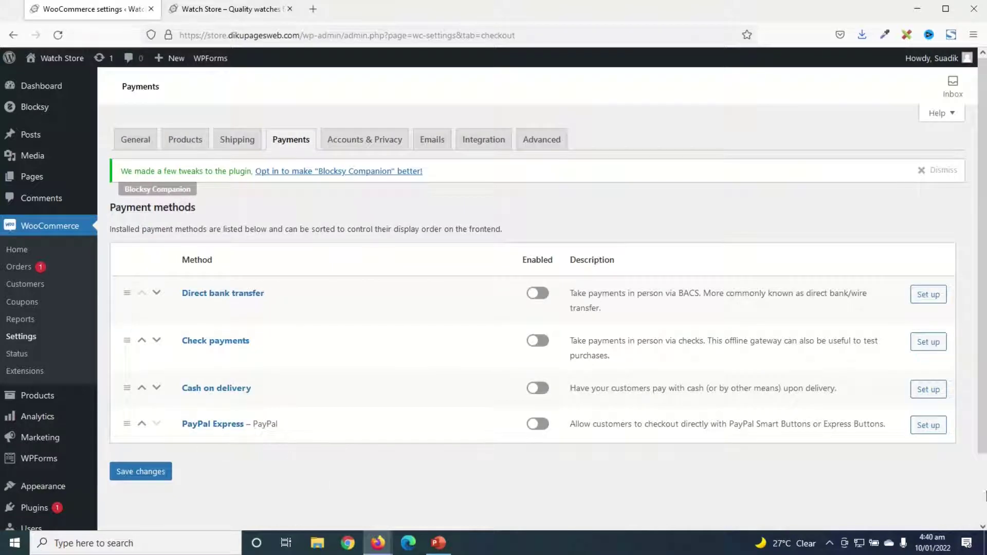
click(932, 427)
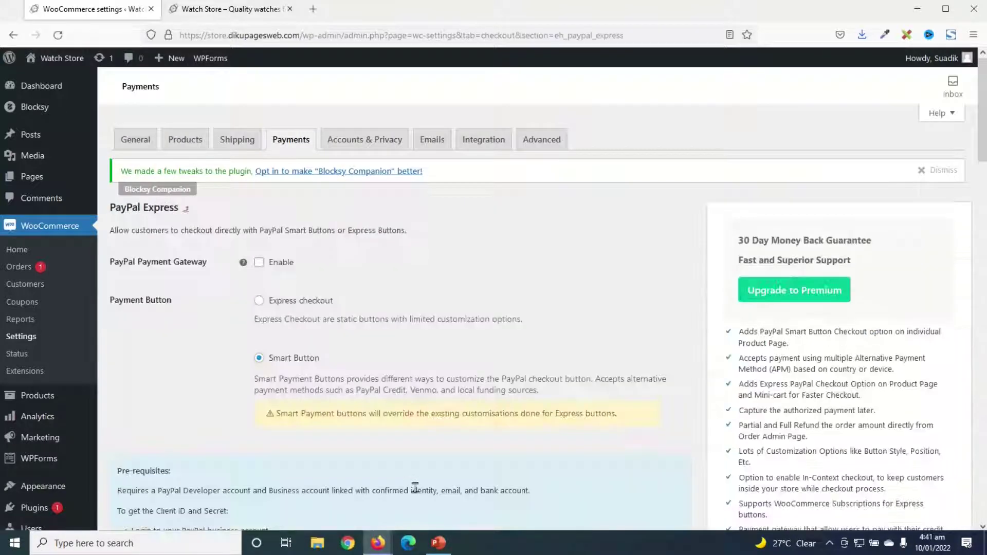
click(259, 262)
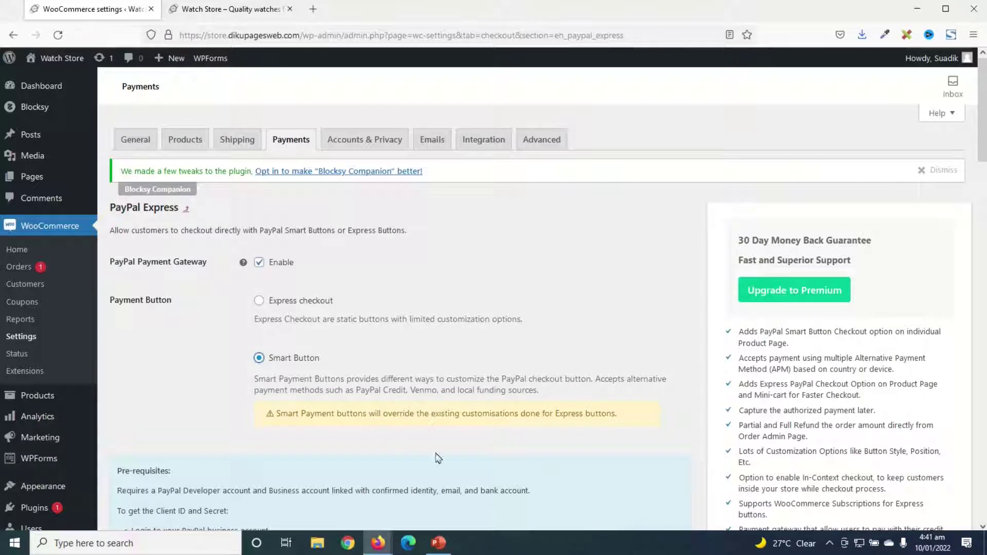
click(258, 300)
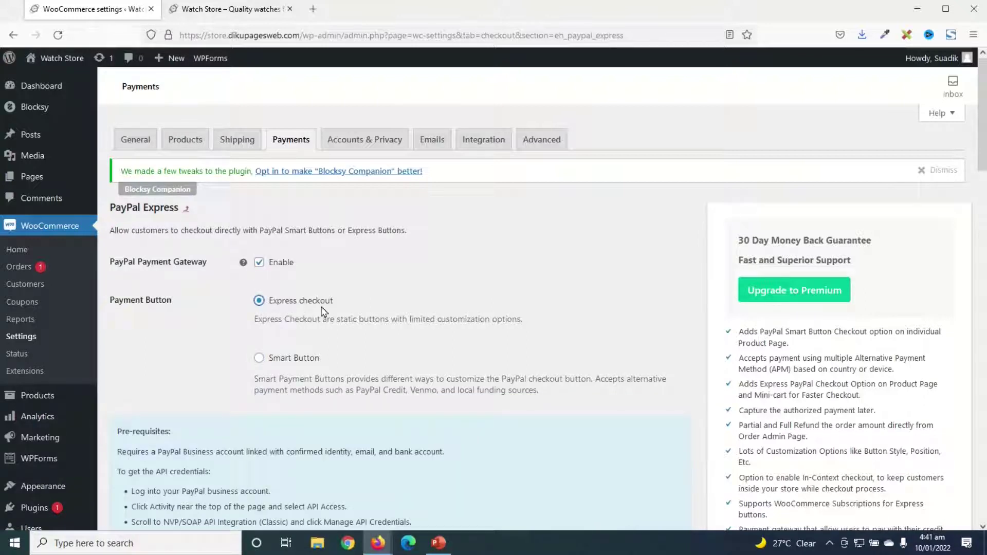
- Set the PayPal Credentials environment to Live mode
scroll(325, 314, down, 6)
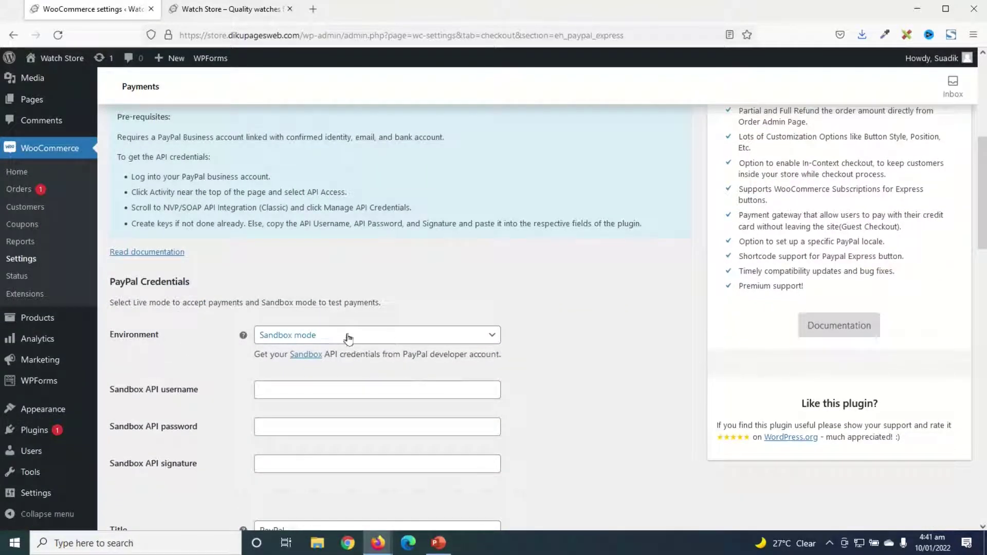
click(354, 343)
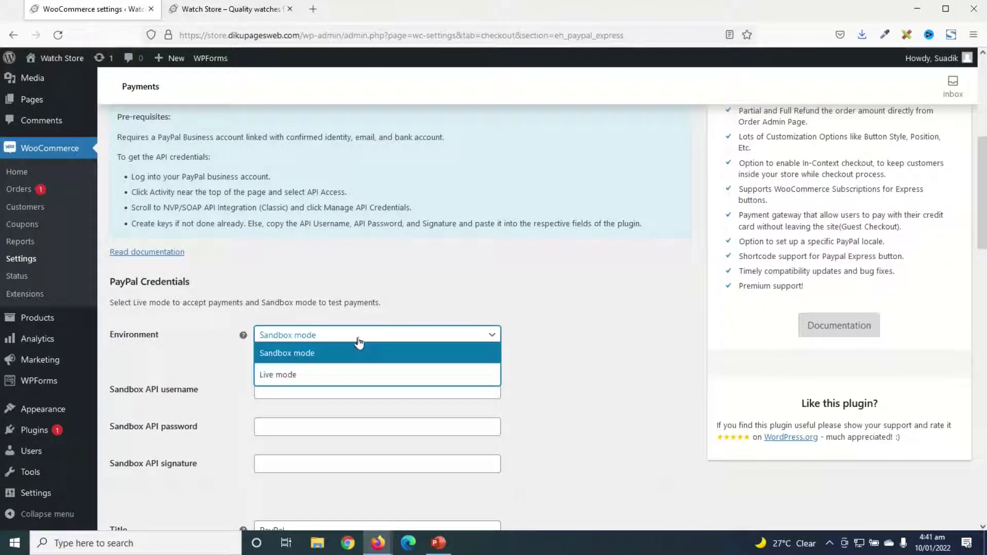
click(319, 374)
click(337, 334)
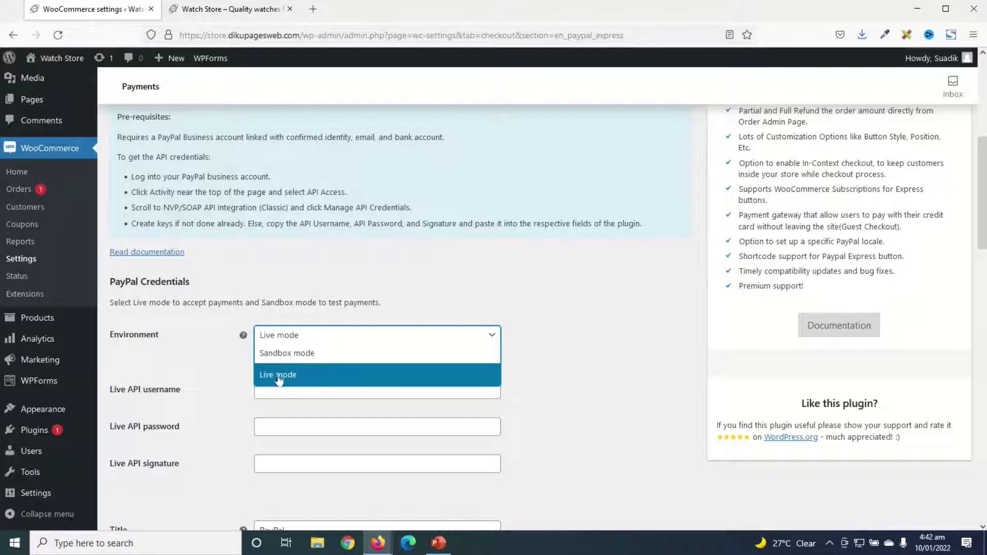
click(301, 382)
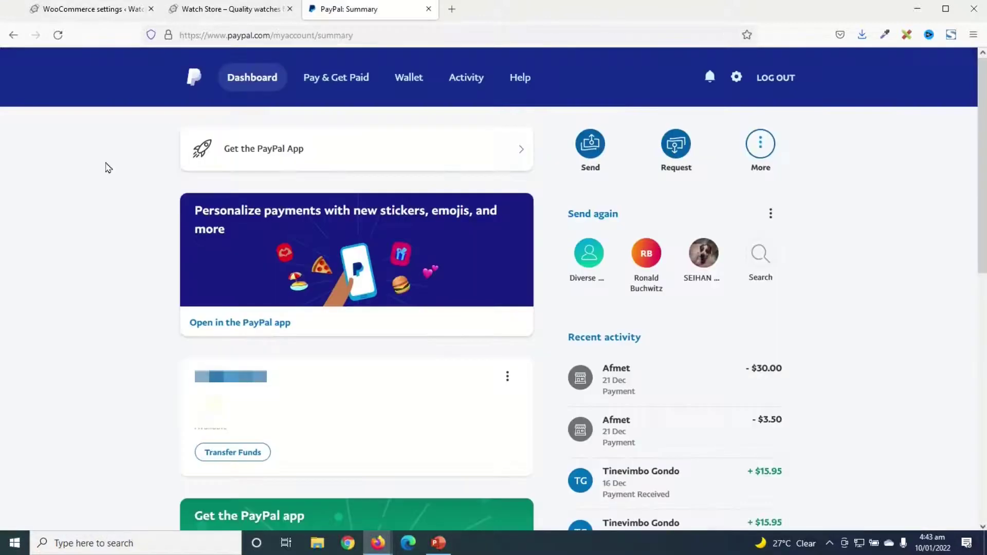
- Go to PayPal's API access credentials page and open the NVP/SOAP API credentials
click(374, 35)
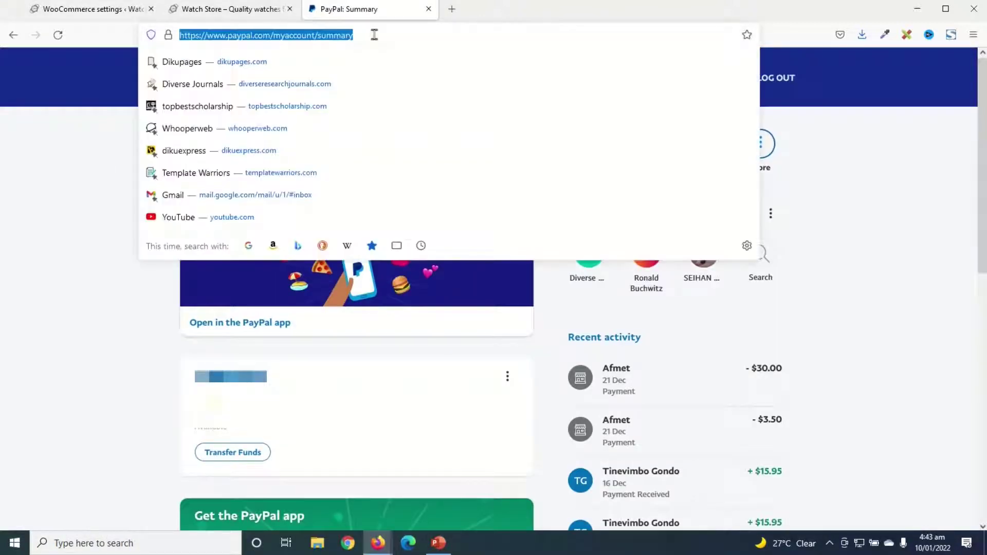
key(ctrl+v)
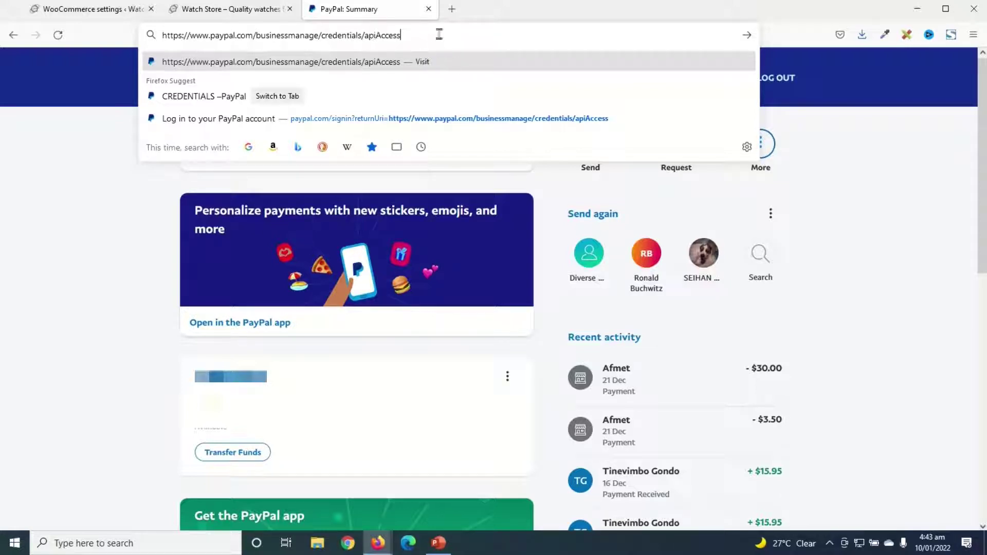
key(Return)
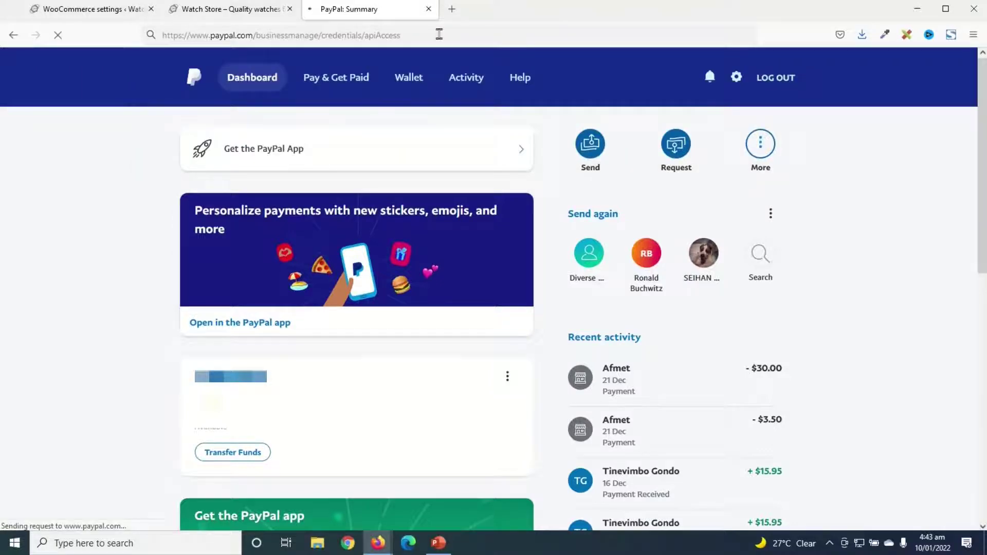
scroll(353, 220, down, 6)
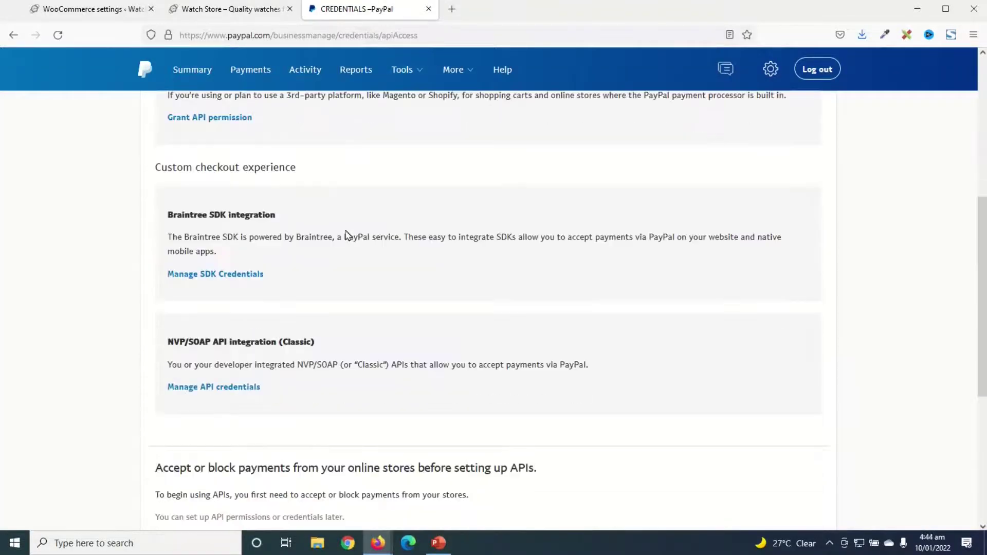
scroll(347, 236, down, 1)
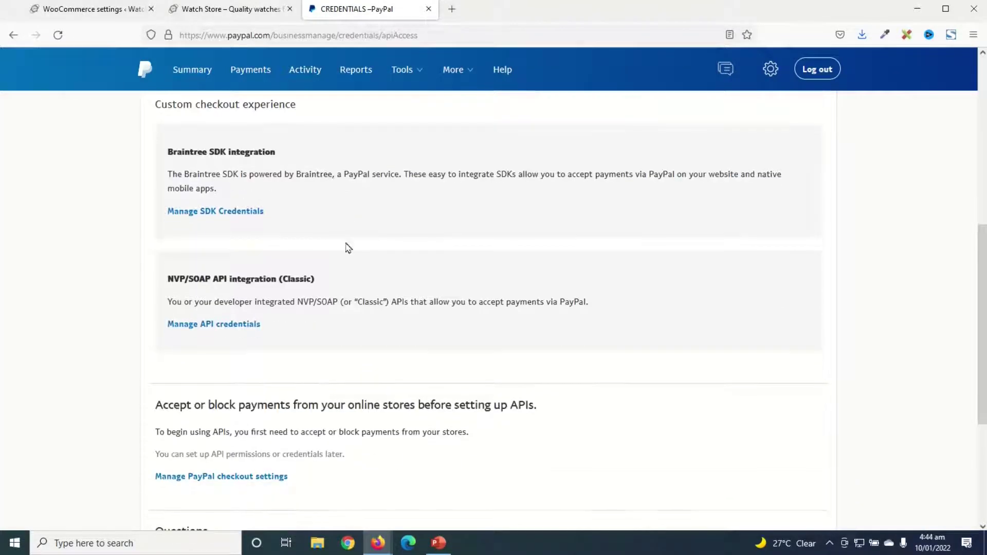
click(205, 328)
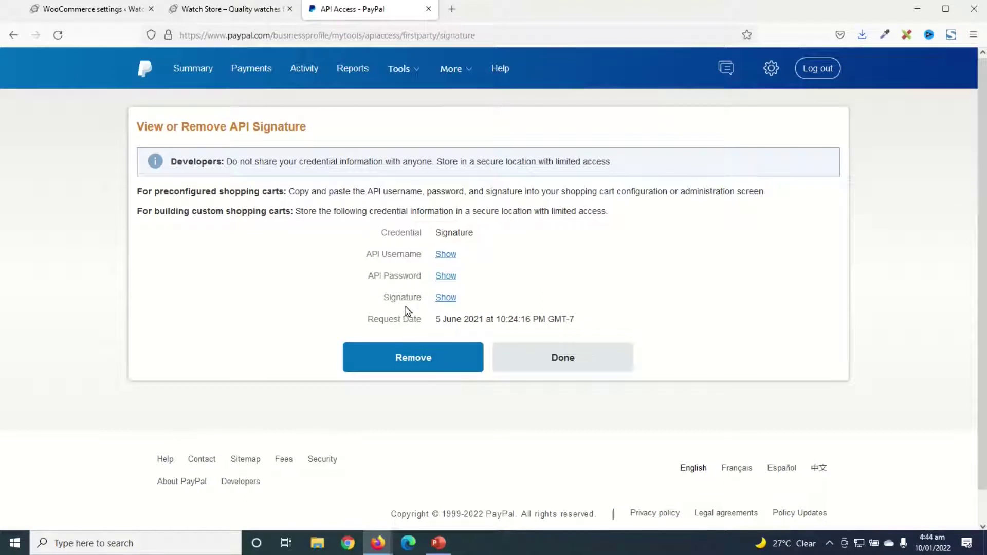
- Reveal and copy the PayPal API username for the store
click(445, 254)
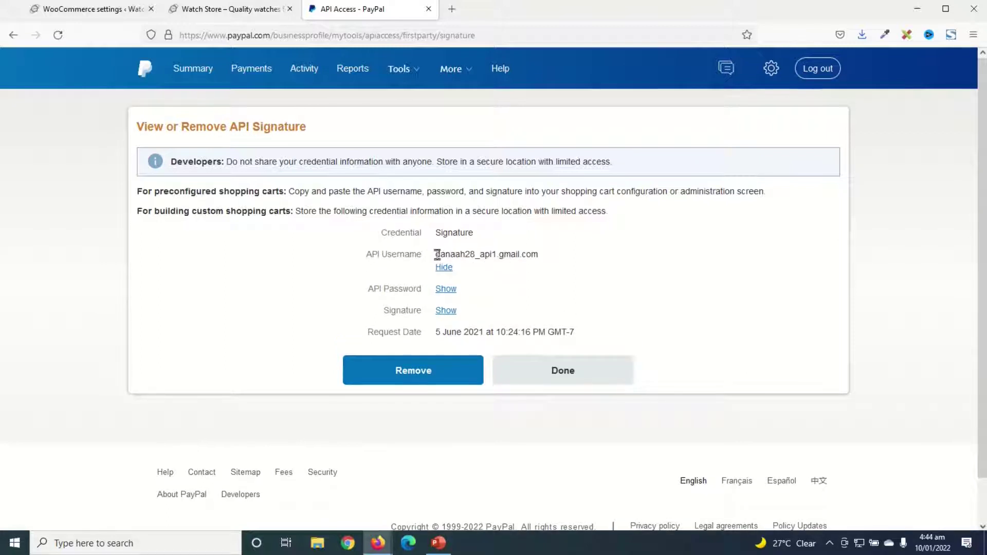
drag(437, 254, 531, 256)
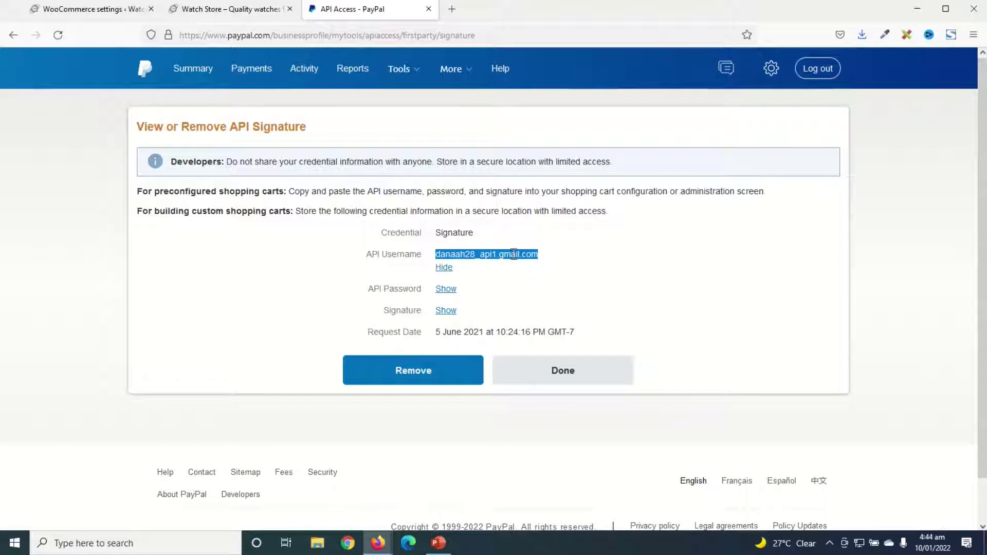
right_click(513, 254)
click(528, 266)
click(93, 9)
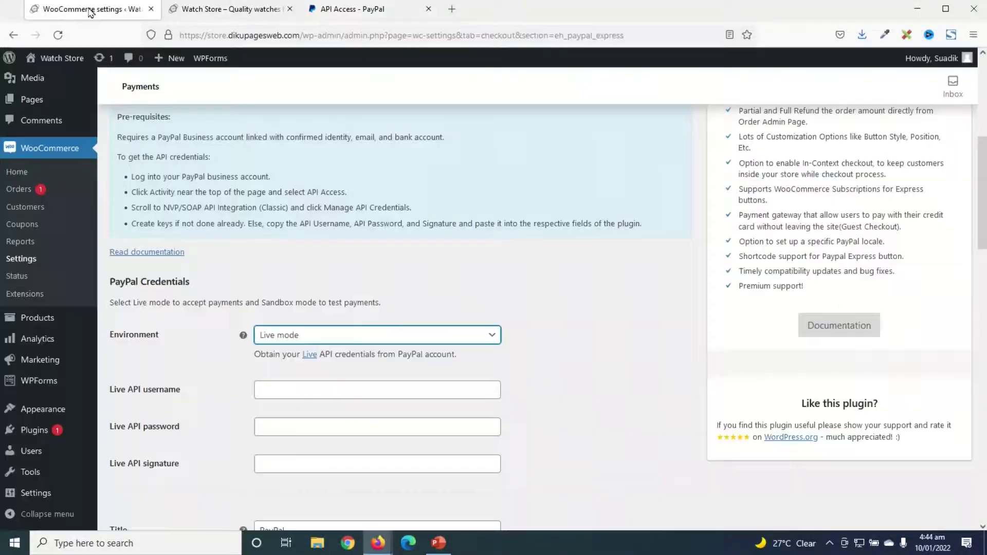
- Fill in the Live API username, password and signature from PayPal, then close the PayPal tab
right_click(287, 391)
click(320, 253)
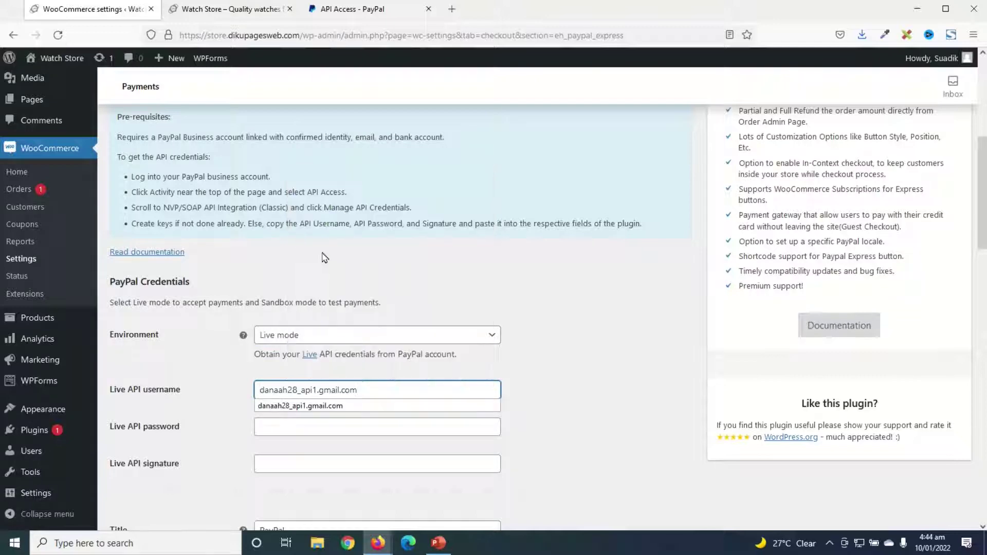
click(342, 10)
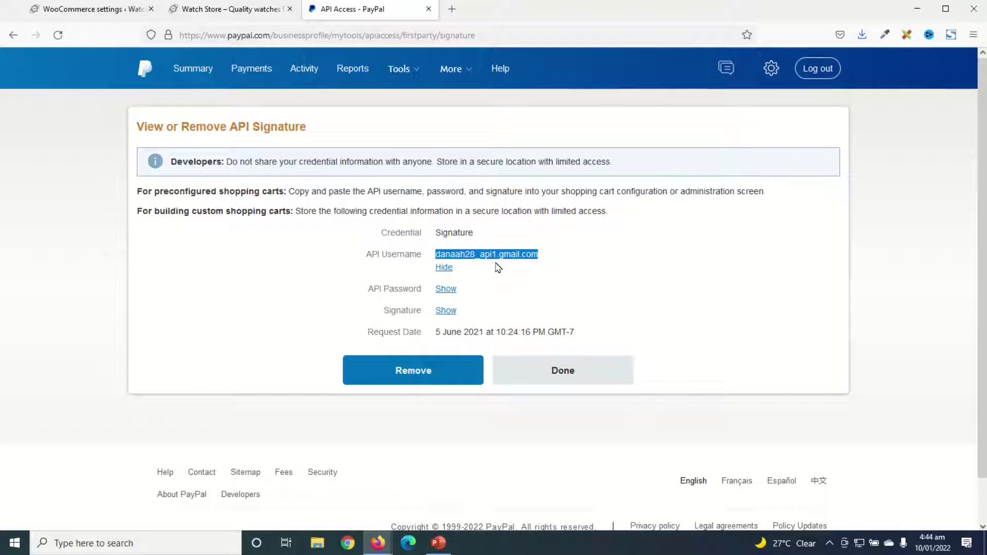
click(88, 8)
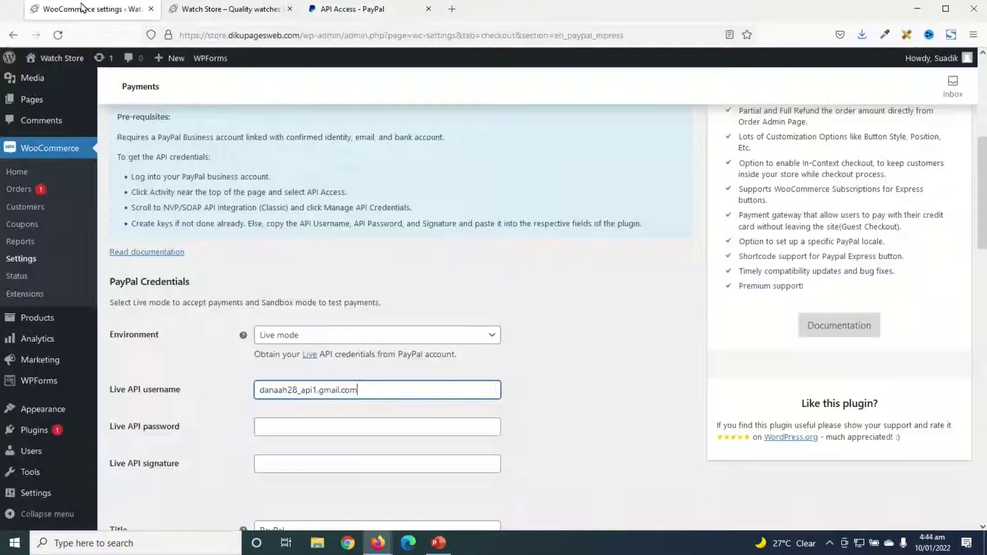
click(352, 9)
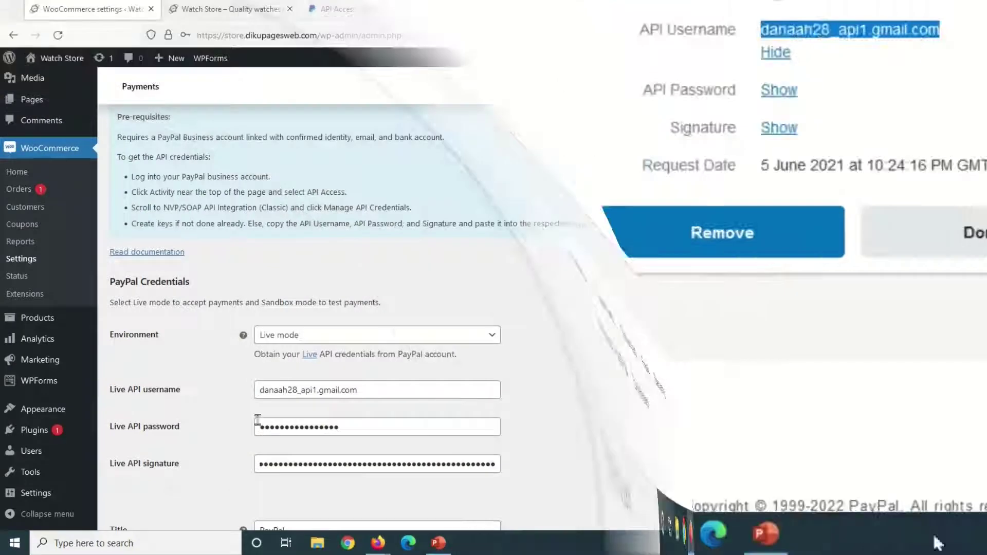
scroll(308, 355, down, 2)
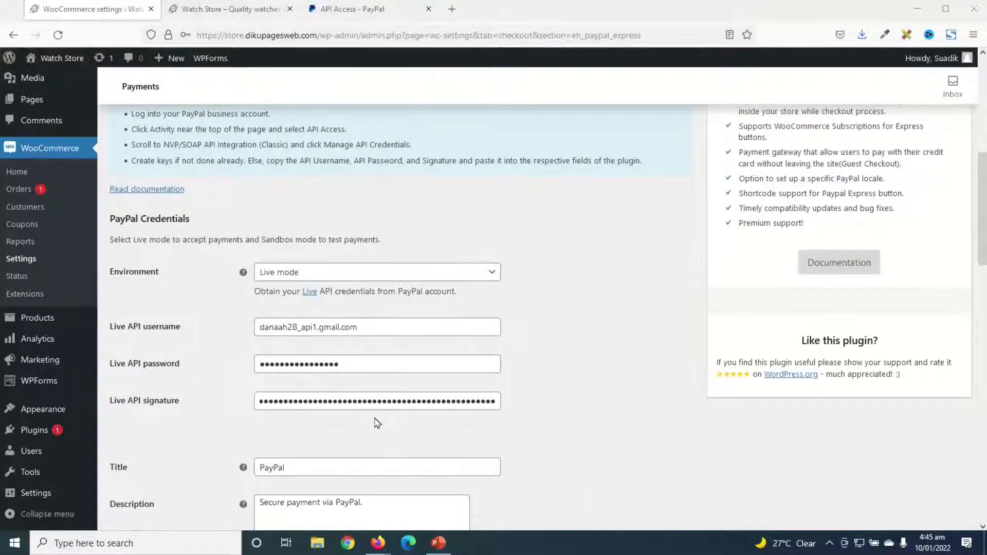
scroll(375, 422, down, 2)
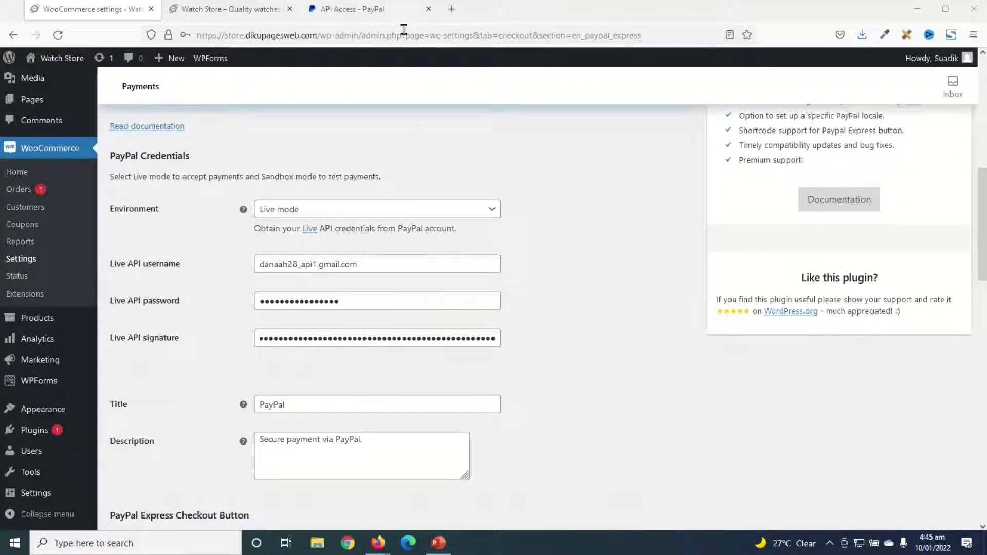
click(429, 9)
- Review the Title and Description text and keep the button size at Medium
click(461, 382)
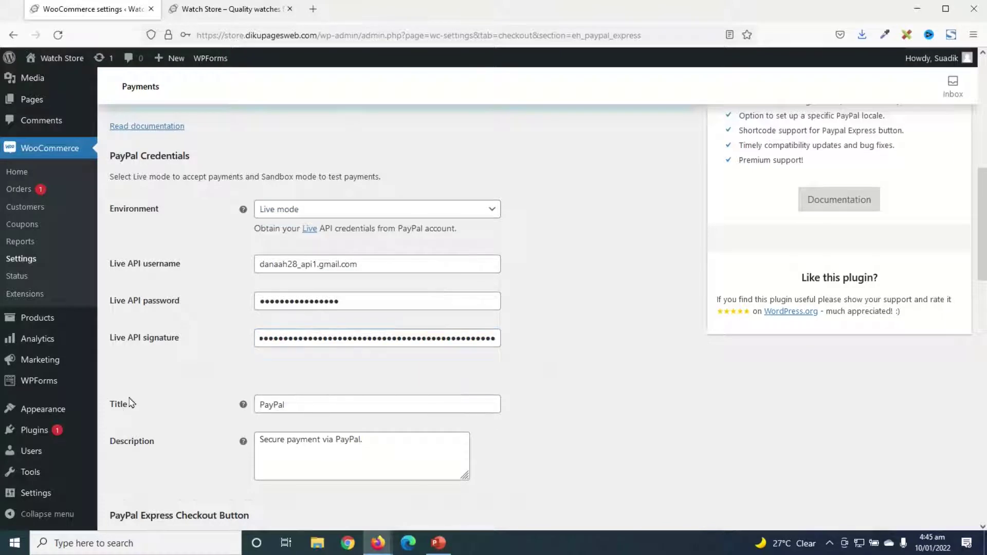
drag(313, 399, 217, 388)
drag(396, 443, 252, 437)
scroll(403, 470, down, 5)
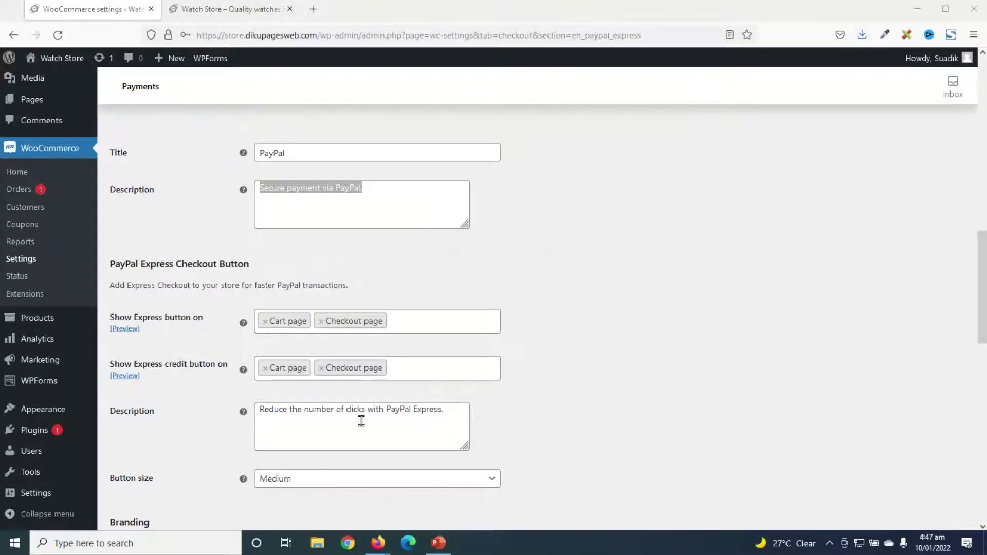
scroll(362, 419, down, 3)
click(301, 291)
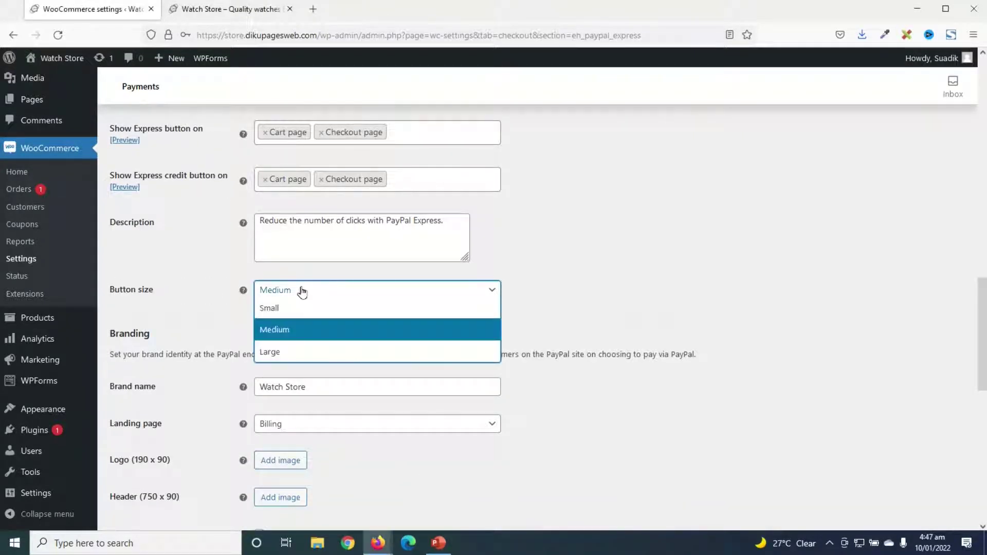
click(303, 336)
- Confirm the brand name Watch Store and keep Billing as the landing page
scroll(304, 335, down, 1)
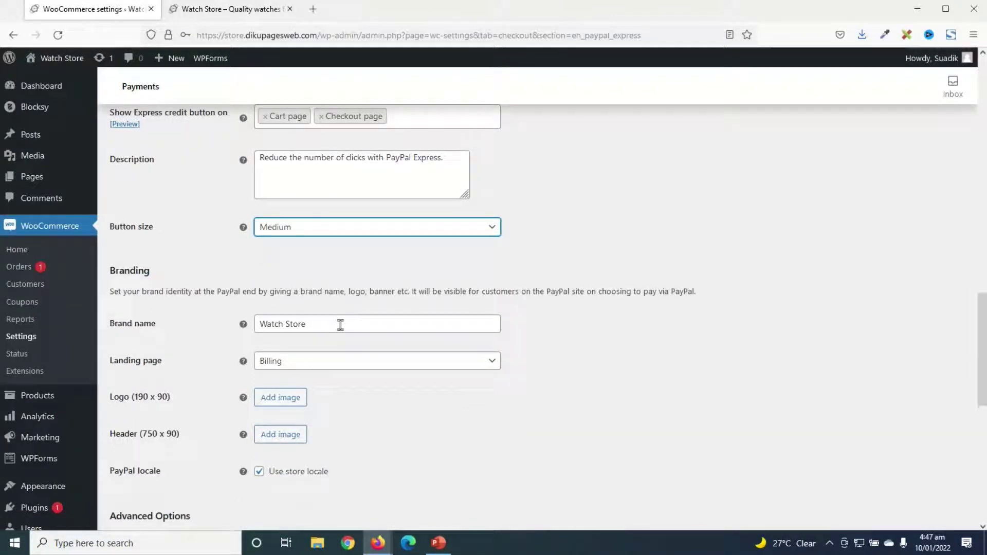
drag(342, 325, 222, 321)
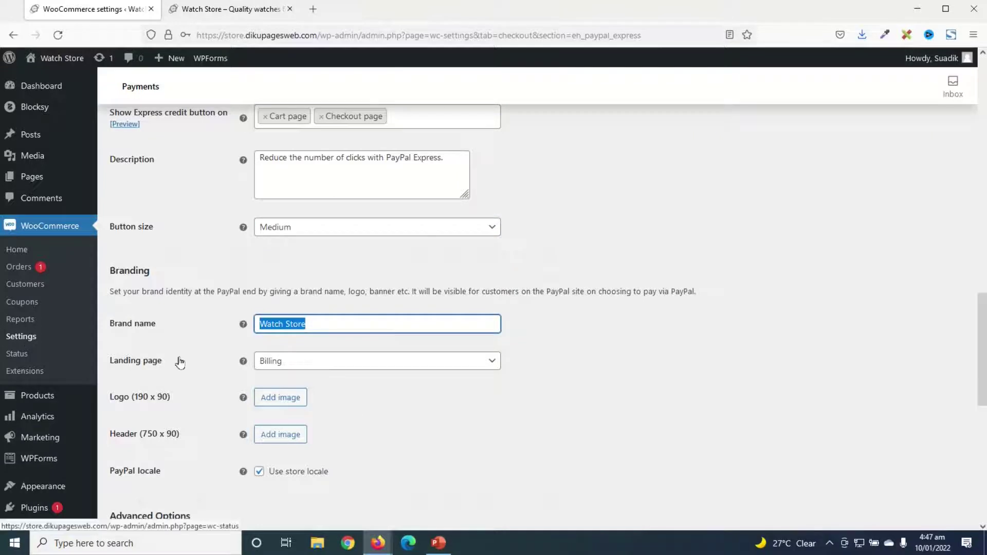
click(299, 369)
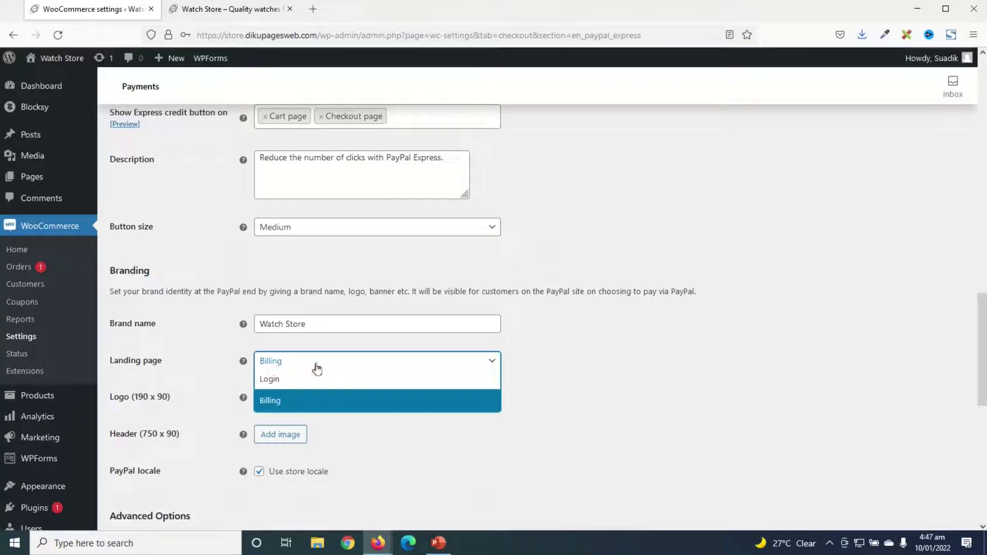
click(335, 341)
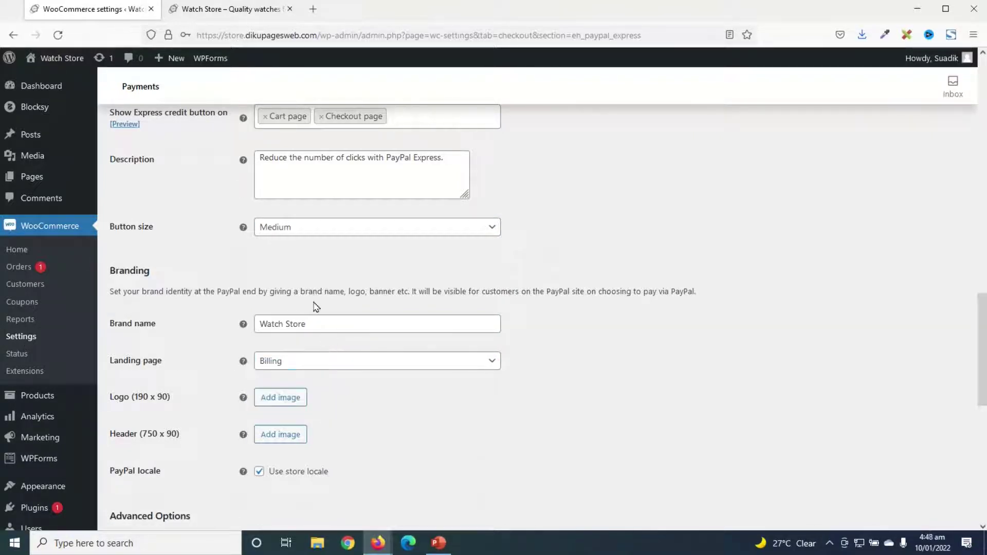
click(326, 324)
drag(326, 324, 211, 327)
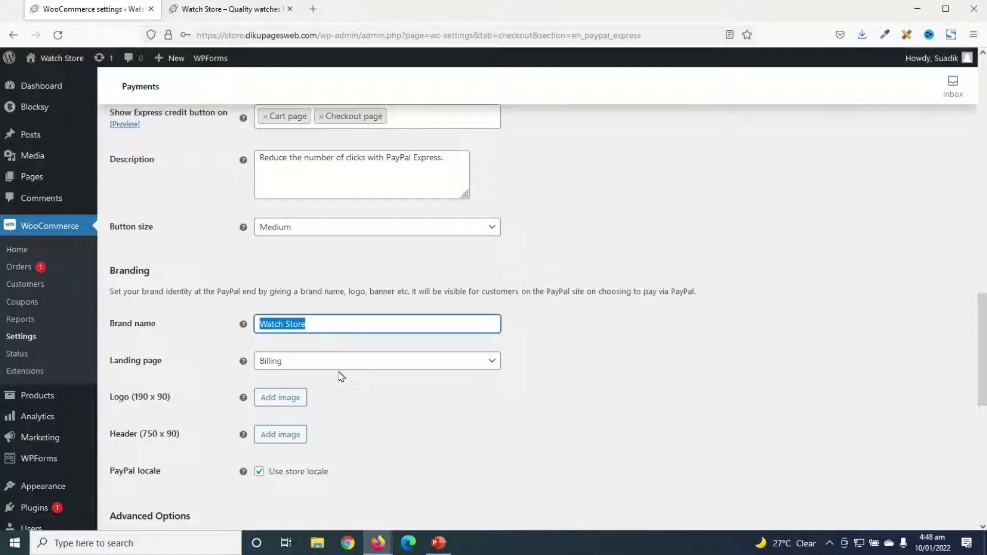
click(322, 324)
drag(322, 325, 230, 322)
- Save the PayPal Express settings
mouse_move(71, 63)
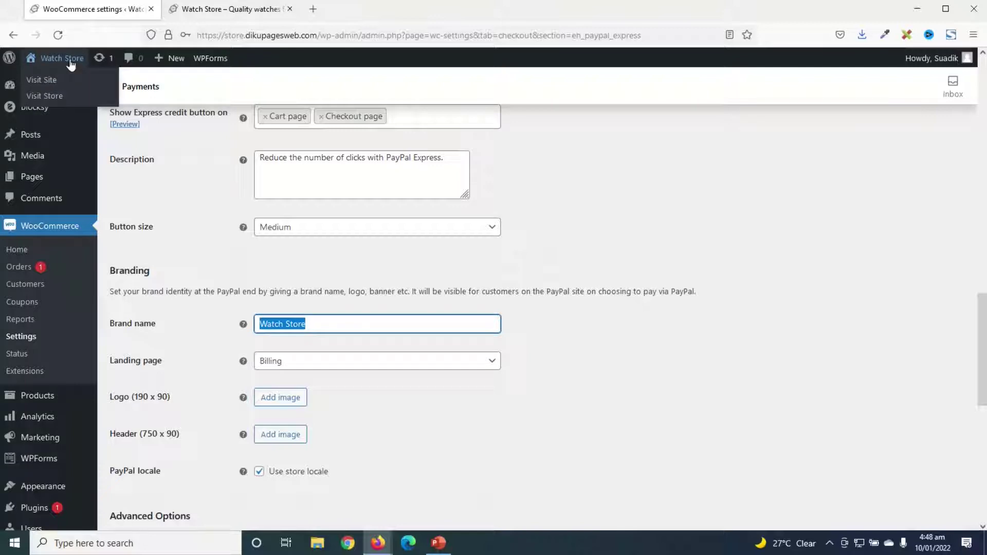
scroll(393, 378, down, 7)
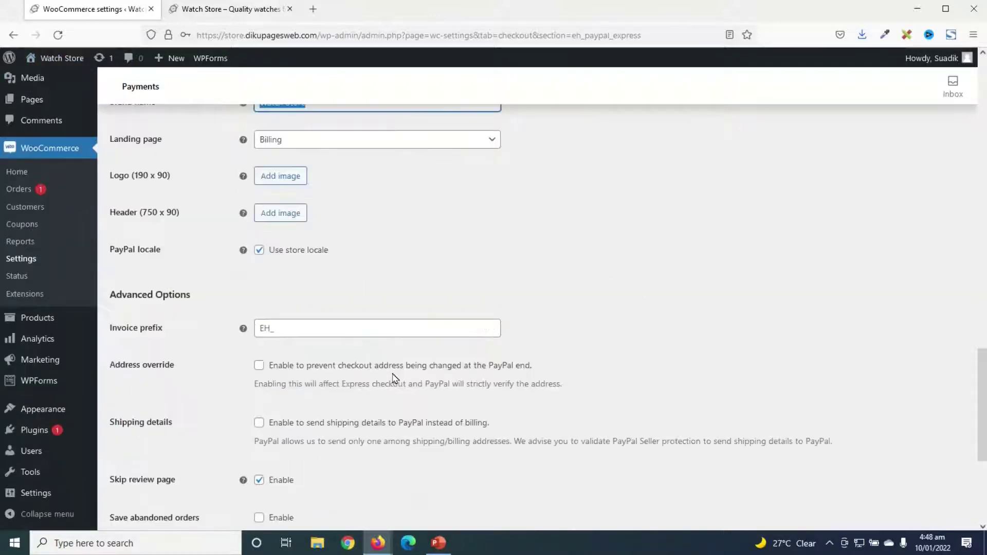
scroll(421, 355, down, 2)
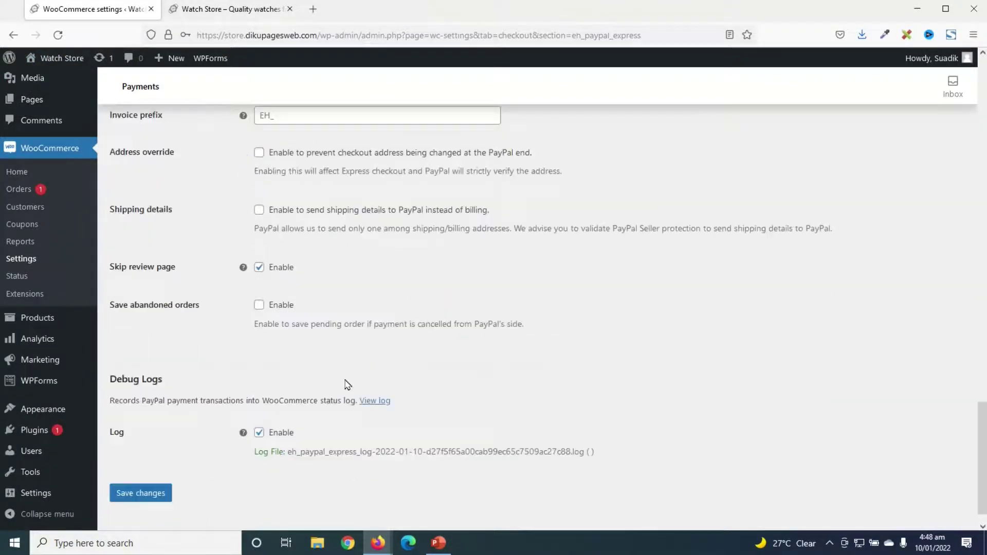
click(148, 471)
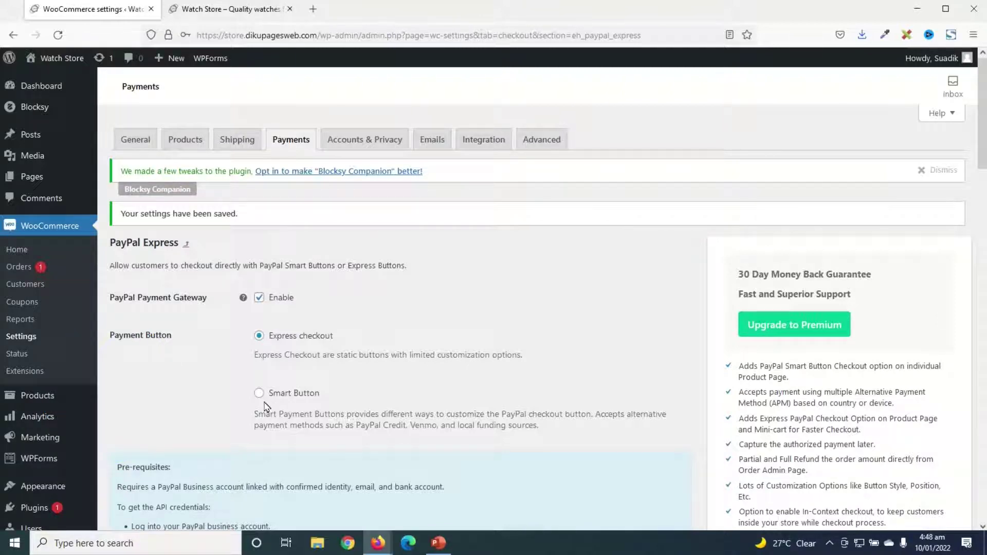
- Switch to the Watch Store storefront tab
click(207, 10)
scroll(473, 359, down, 10)
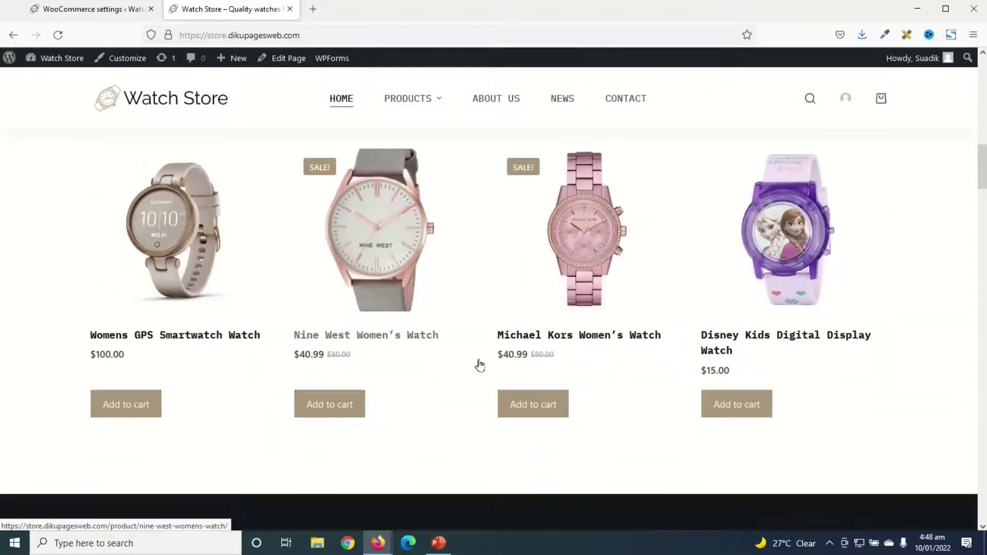
click(535, 407)
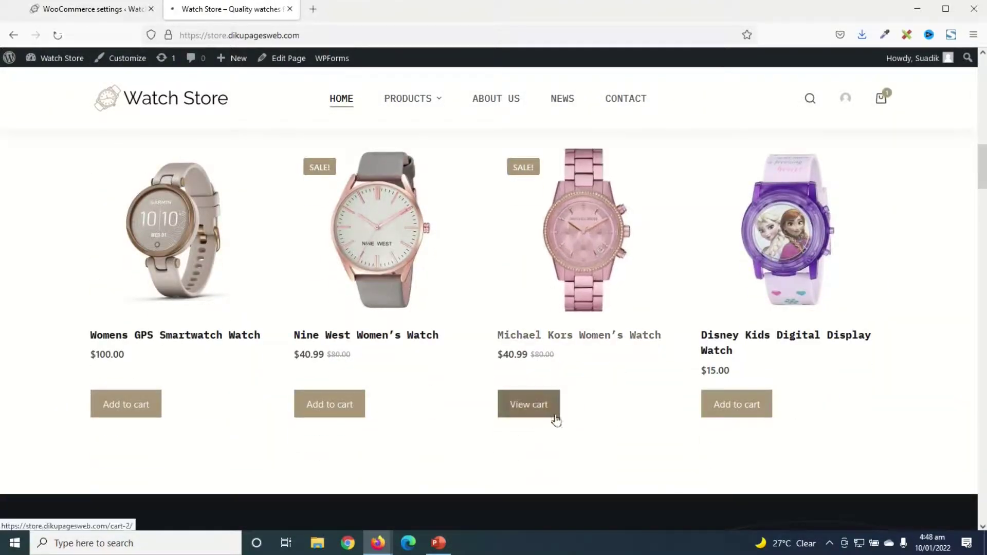
click(553, 412)
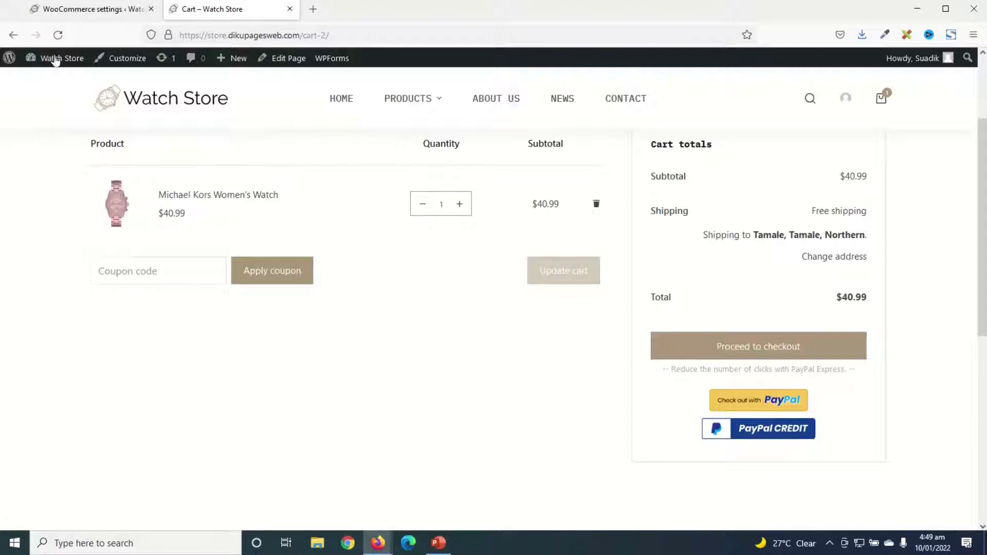
click(67, 10)
scroll(376, 393, down, 5)
scroll(377, 393, down, 10)
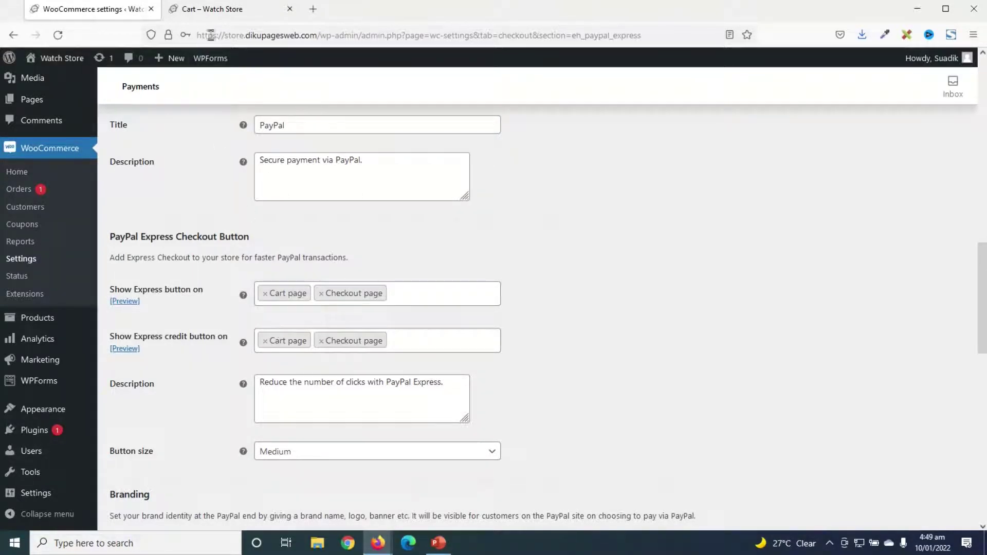
click(210, 10)
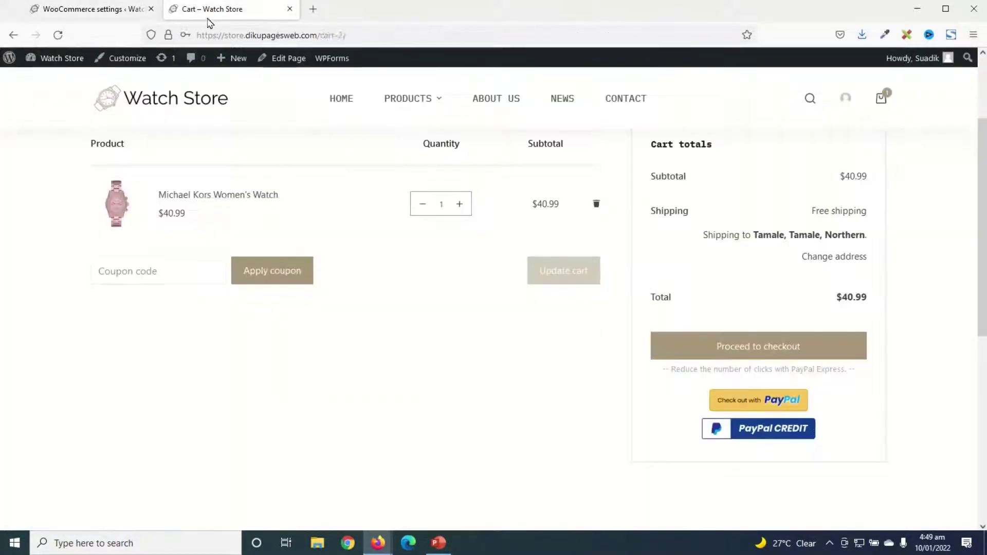
- Check the $40.99 checkout now offers PayPal payment with a Proceed to PayPal option
click(750, 352)
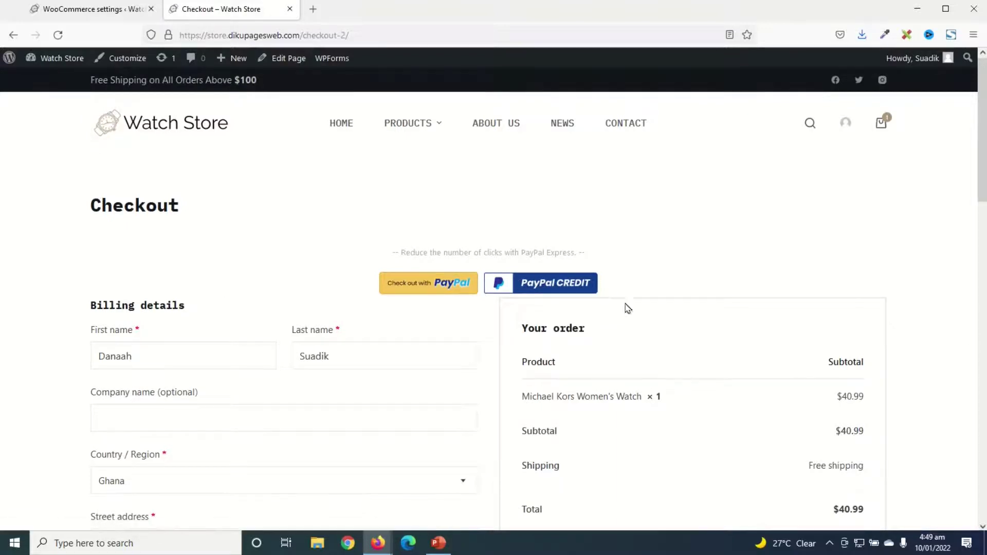
scroll(723, 311, down, 7)
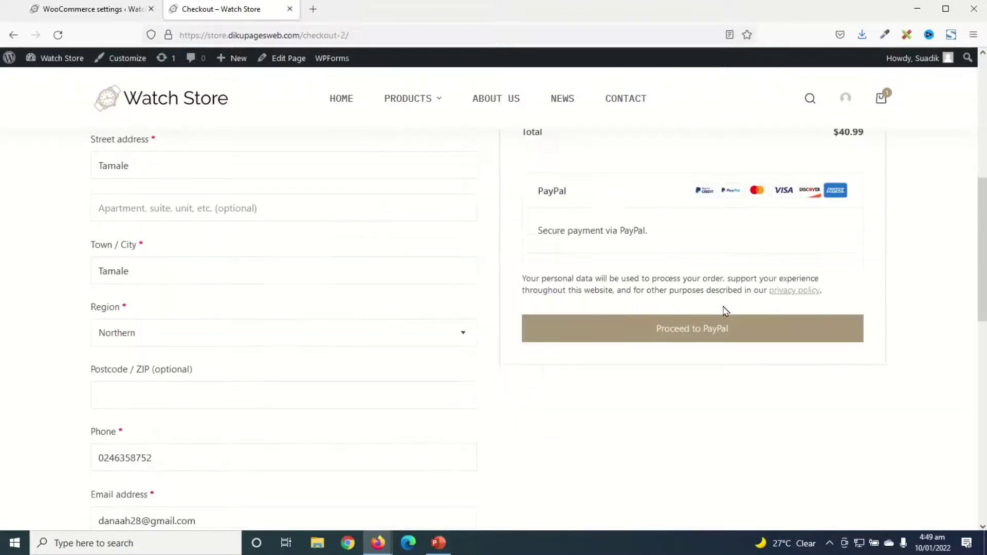
scroll(723, 311, up, 1)
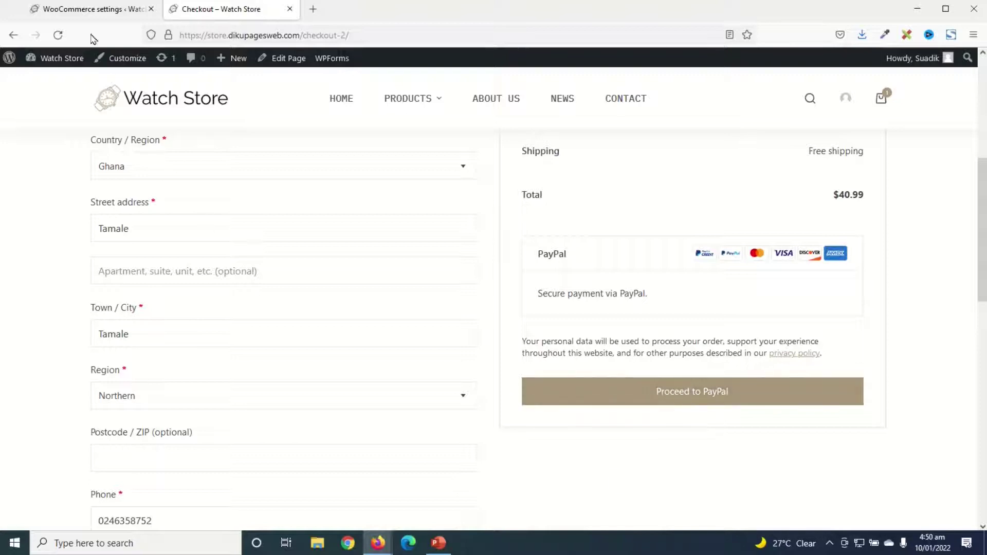
click(85, 9)
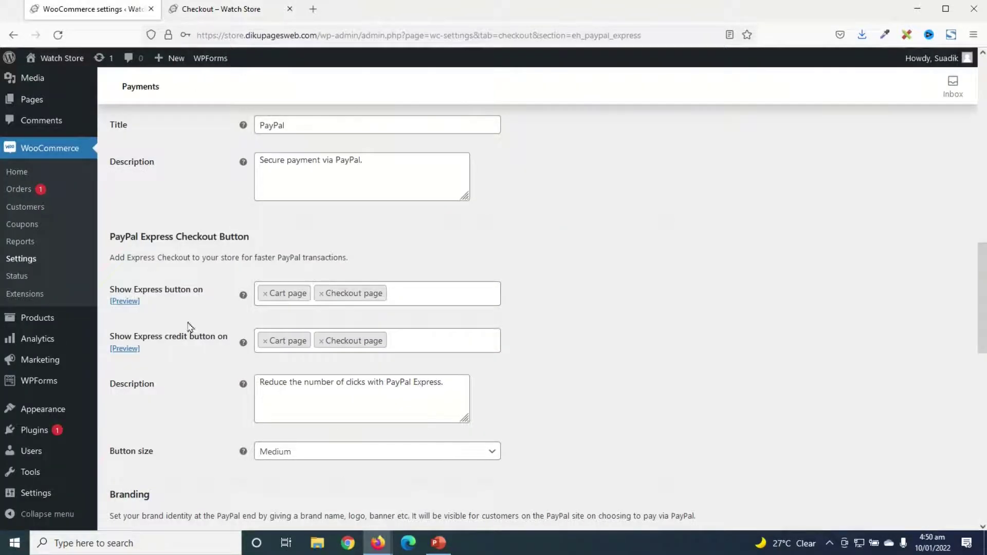
- Remove the Cart and Checkout pages from both Show Express button and Express credit button fields
click(265, 295)
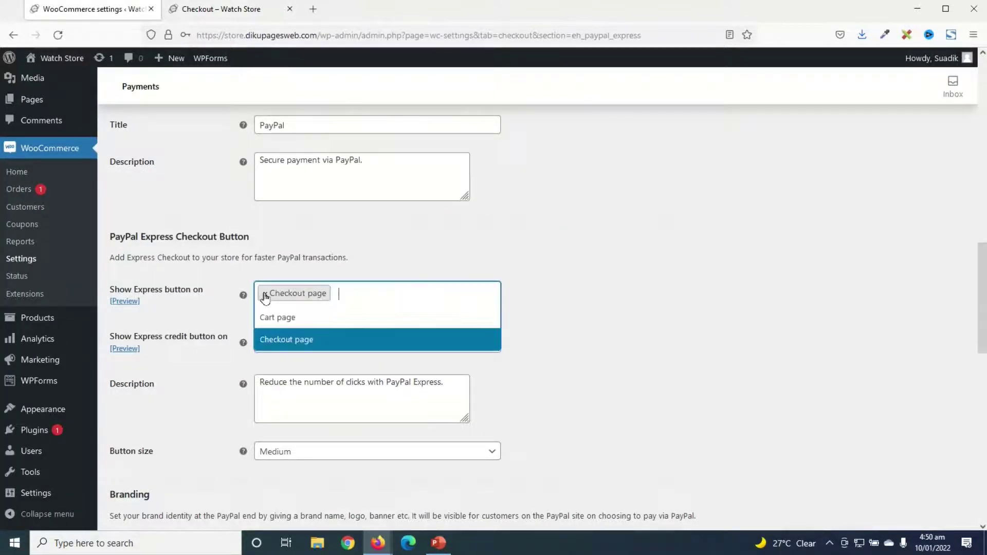
click(265, 293)
click(277, 360)
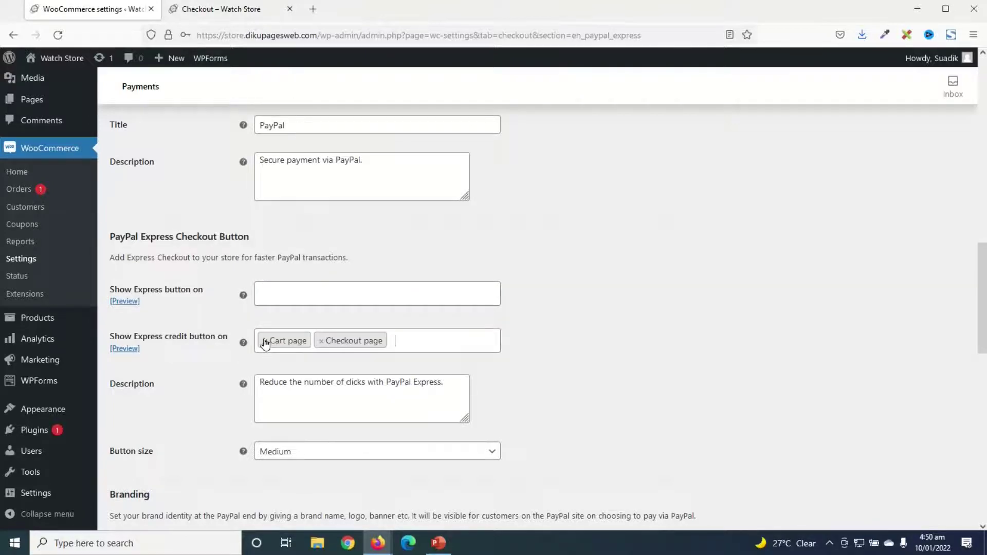
click(265, 341)
click(265, 341)
- Save the updated PayPal Express settings
scroll(239, 389, down, 8)
scroll(277, 380, up, 6)
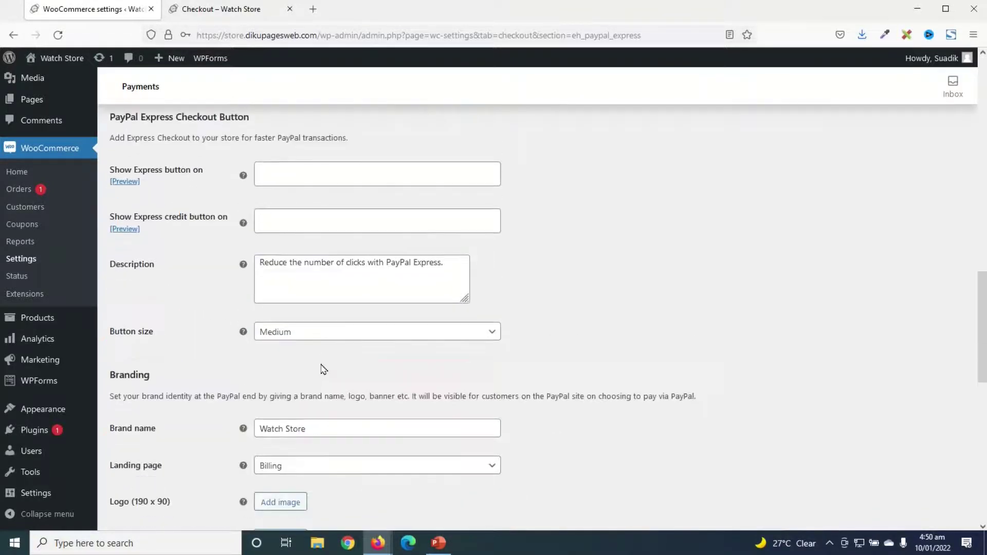
scroll(305, 386, down, 11)
click(148, 467)
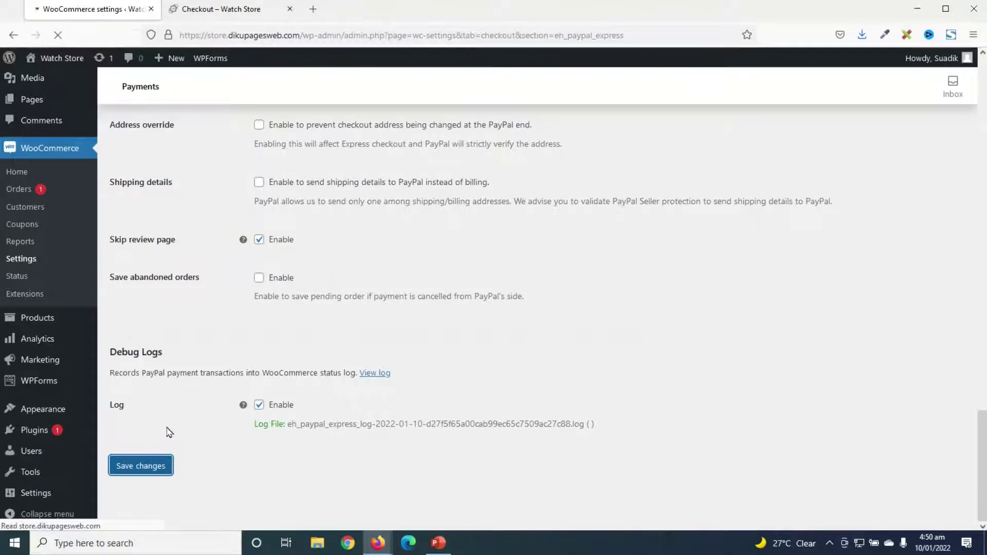
- Reload the Watch Store cart and checkout pages to confirm the PayPal Express buttons are gone
click(205, 9)
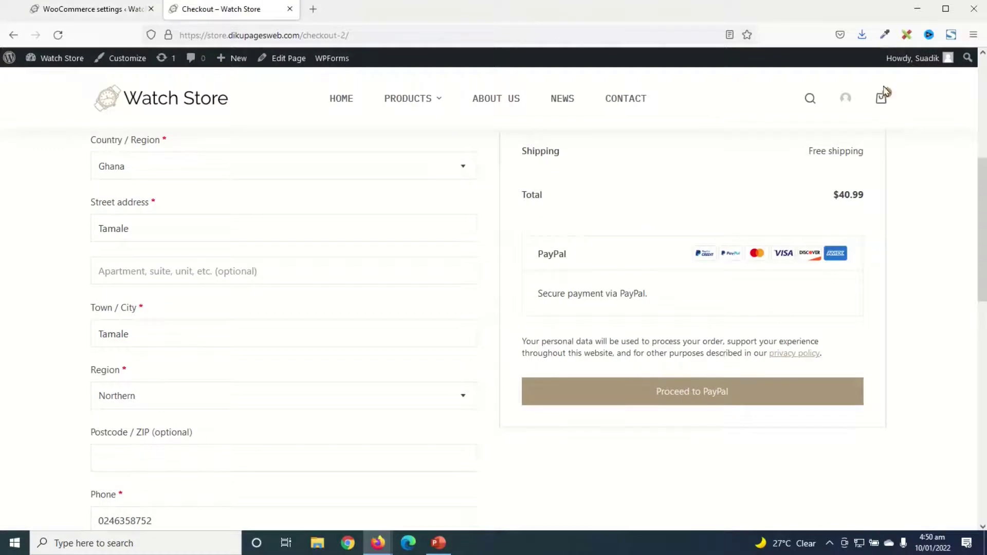
mouse_move(882, 98)
click(757, 228)
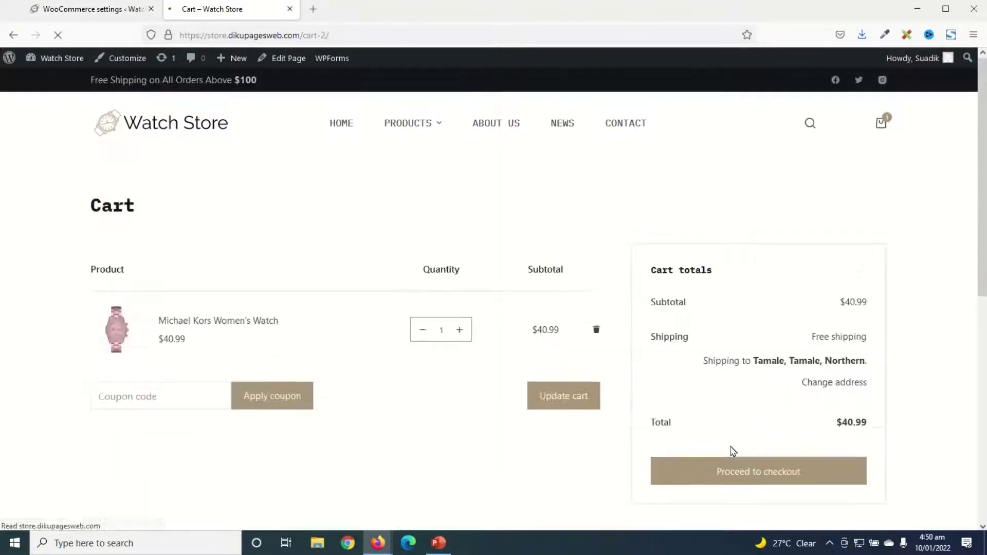
scroll(769, 460, down, 3)
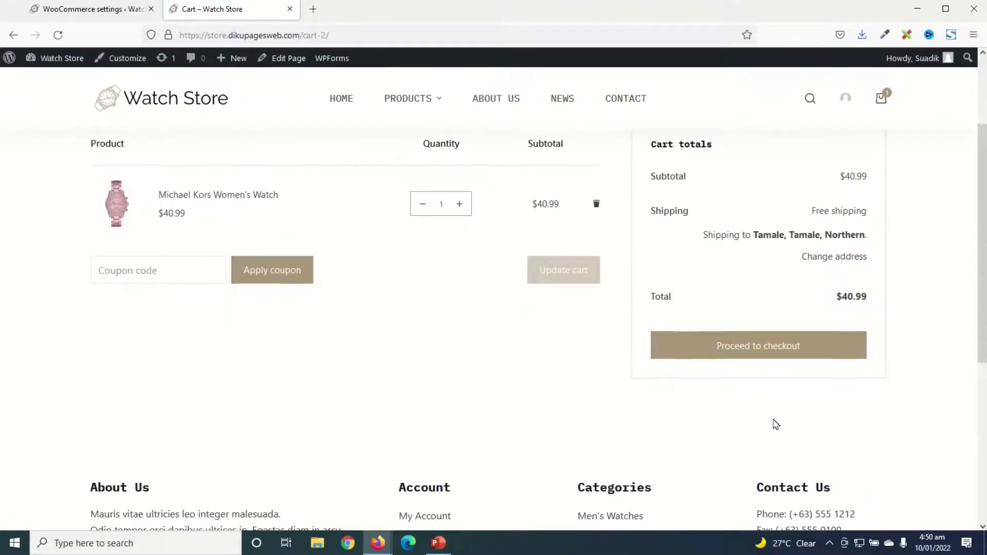
click(754, 346)
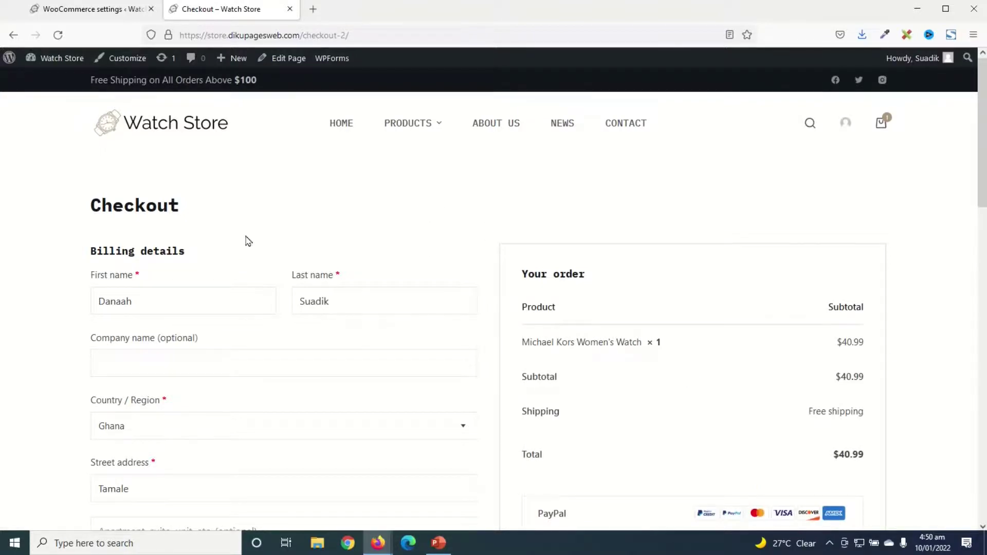
scroll(183, 326, down, 12)
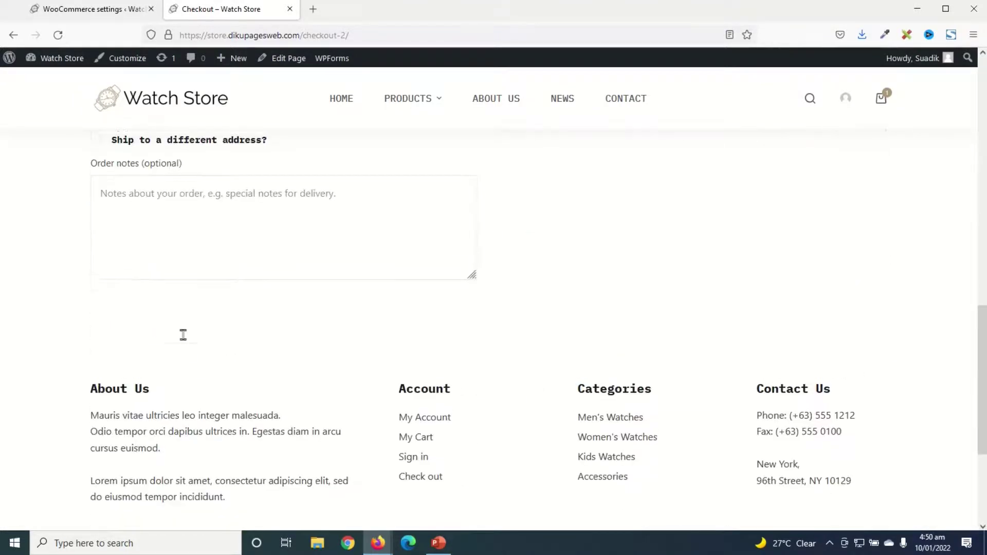
scroll(183, 334, up, 5)
- Send the $40.99 order to PayPal, then cancel back to the store checkout
click(701, 223)
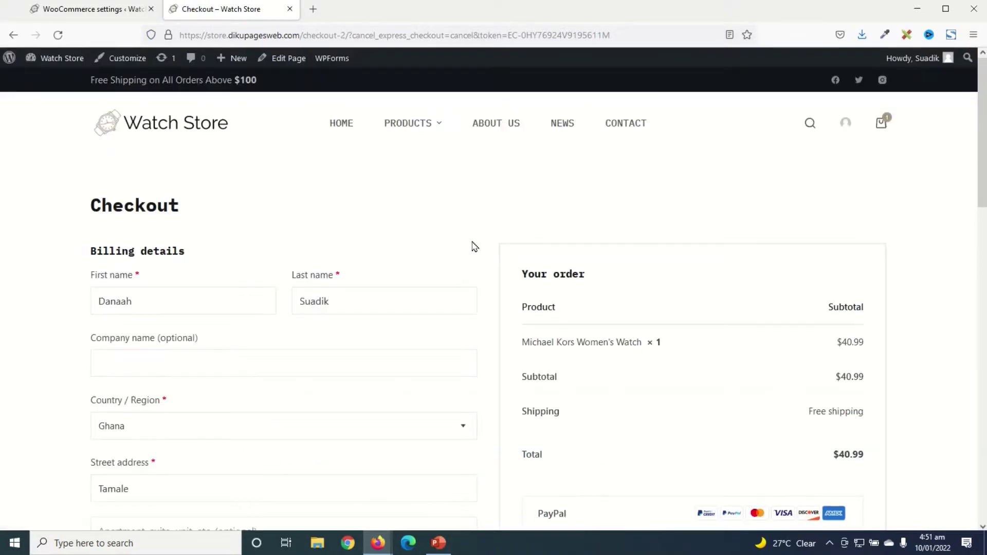
- Return to the Watch Store homepage via the header logo
click(170, 132)
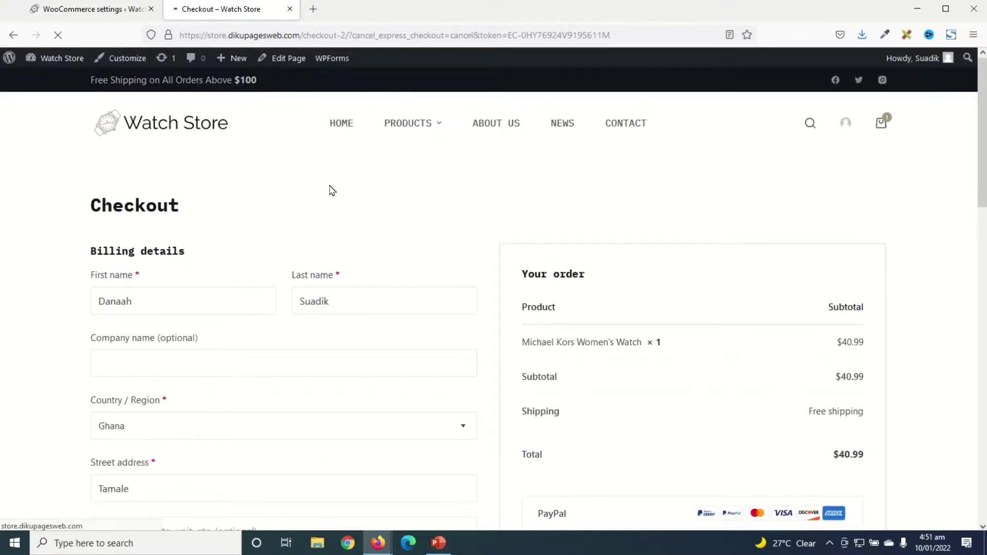